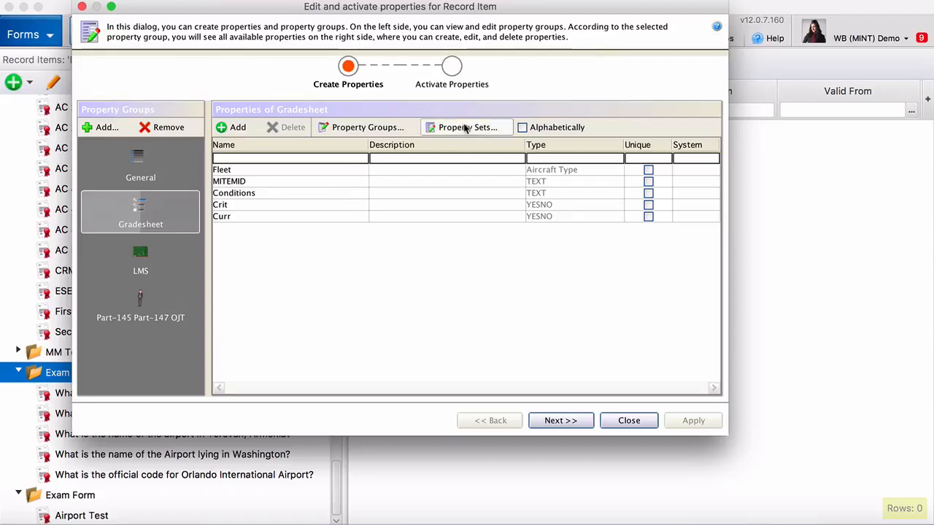
Step: Add a new property set and name it Answer ABCD
click(465, 127)
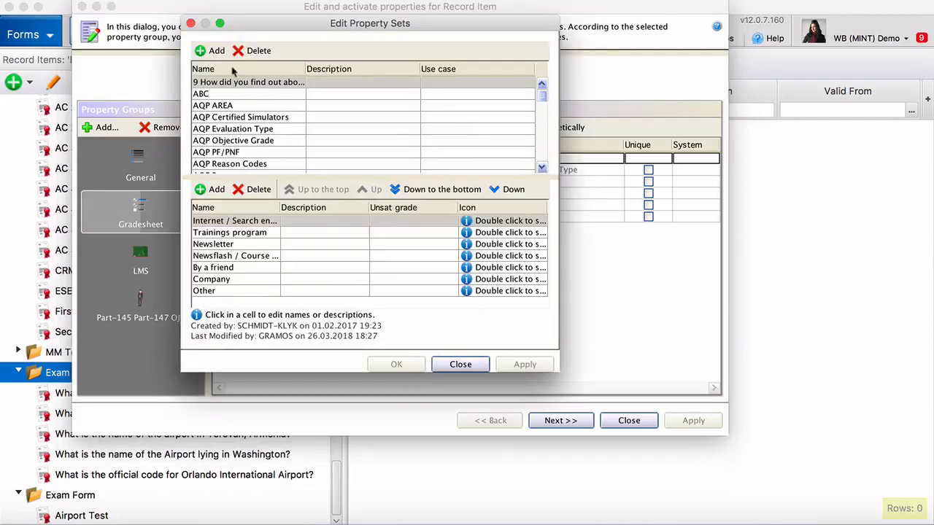
click(214, 53)
double_click(235, 166)
triple_click(235, 166)
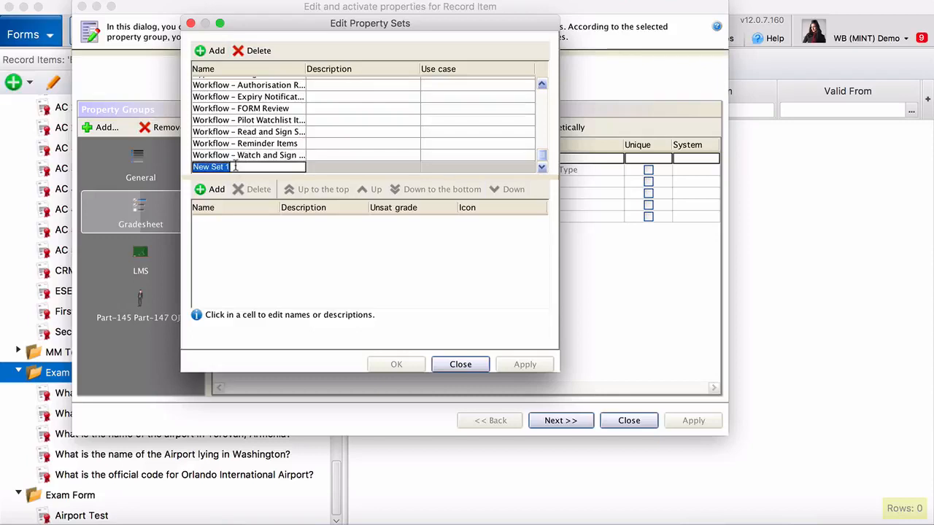
text(Answer ABCD)
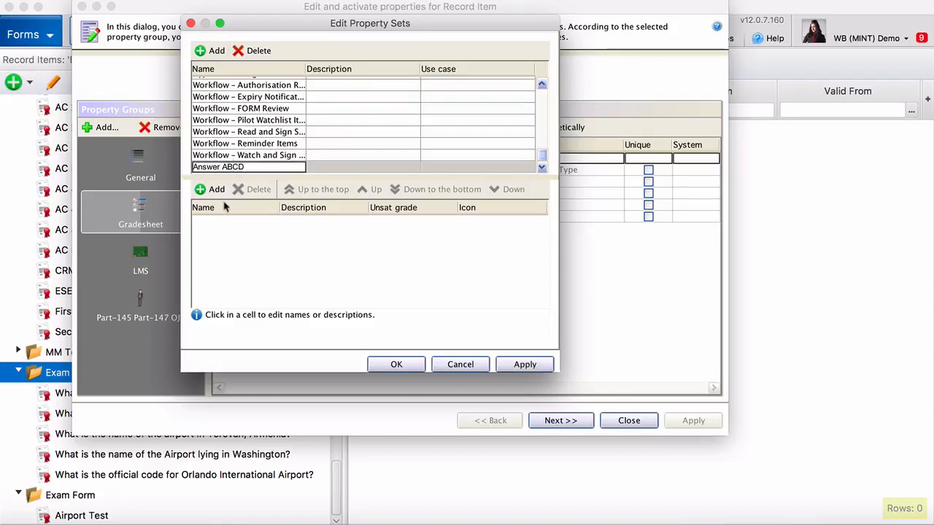
Step: Add answer elements to Answer ABCD and name the first two A and B
click(221, 190)
click(221, 189)
click(221, 190)
click(221, 190)
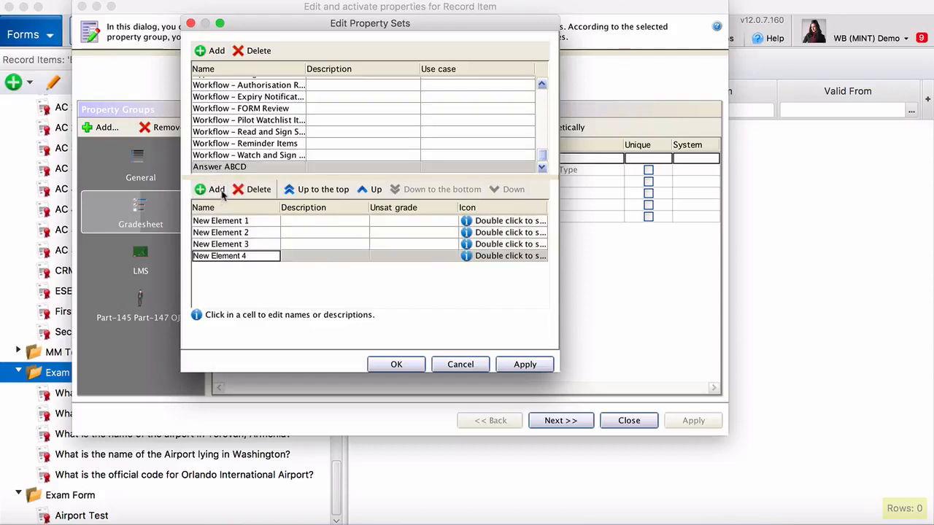
click(227, 224)
double_click(228, 224)
triple_click(227, 224)
text(A)
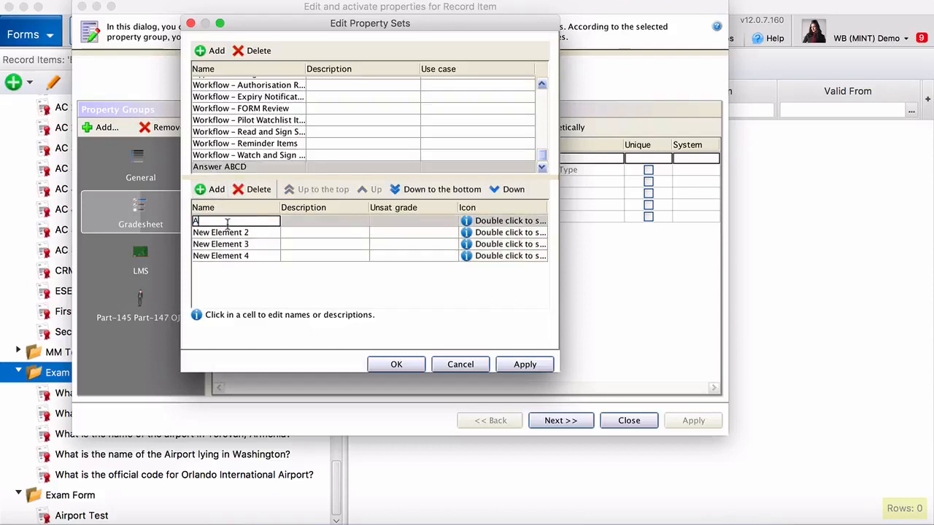
click(225, 232)
double_click(225, 232)
triple_click(224, 231)
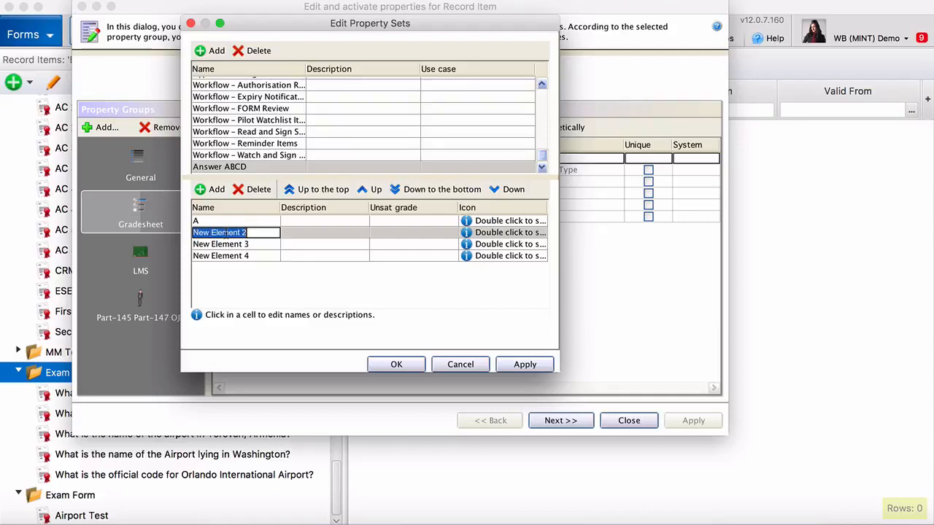
text(B)
Step: Name the remaining elements C and D and save the Answer ABCD set
click(230, 245)
double_click(230, 245)
triple_click(231, 245)
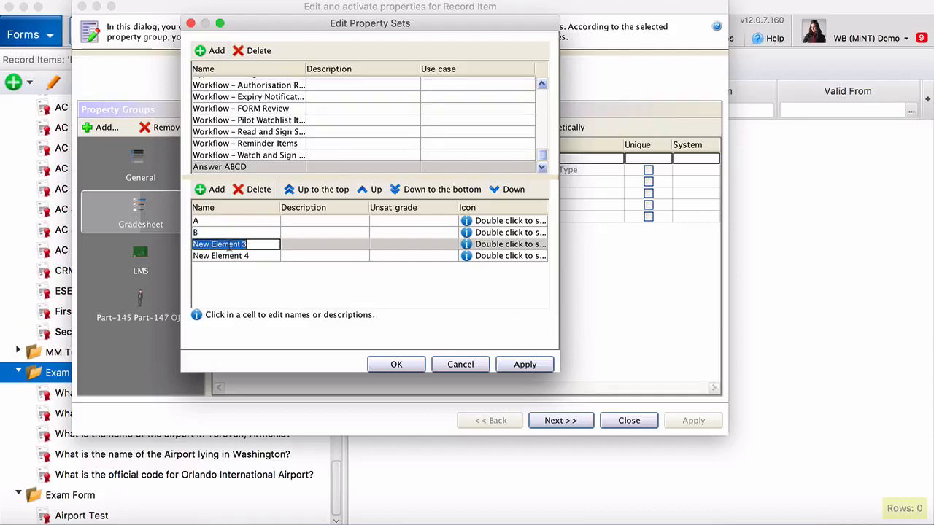
text(C)
click(226, 256)
double_click(226, 256)
triple_click(226, 256)
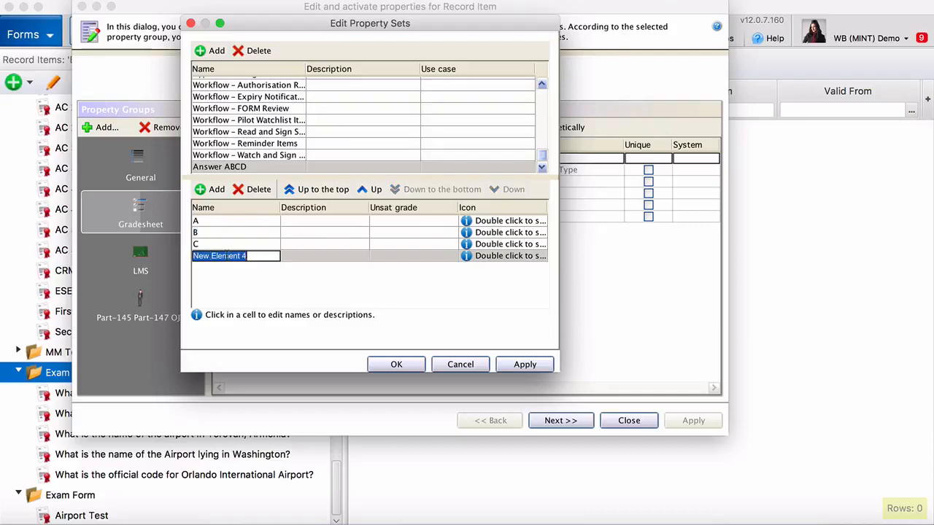
text(D)
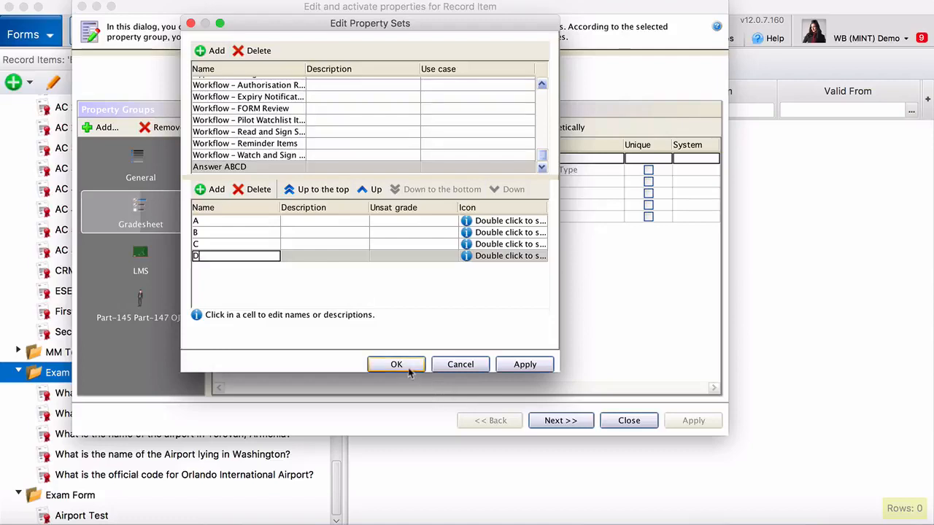
click(408, 369)
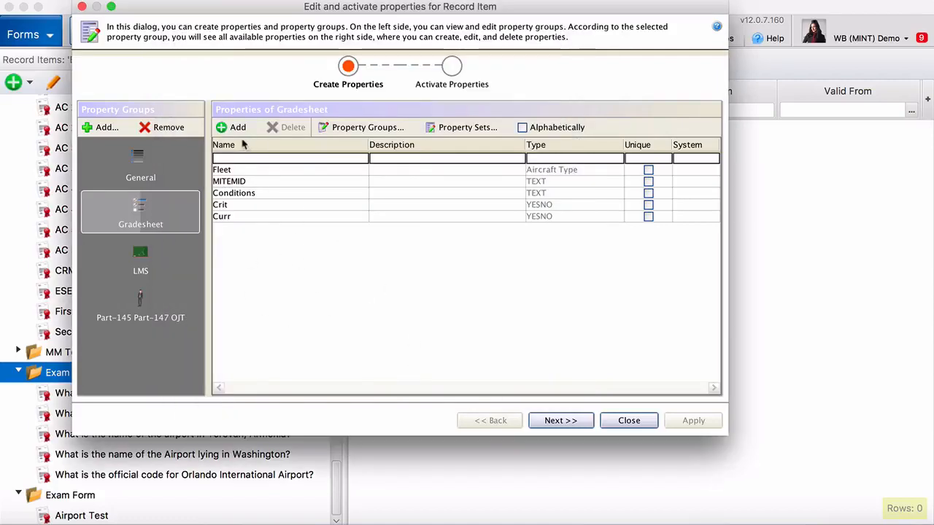
Step: Add four text properties named A, B, C and D to Gradesheet
click(241, 129)
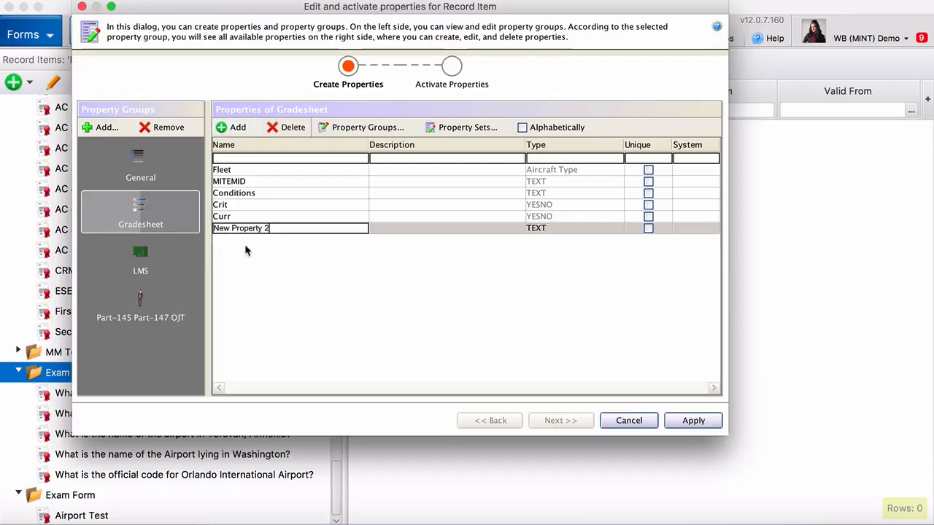
triple_click(253, 228)
text(A)
click(232, 129)
double_click(233, 239)
click(233, 239)
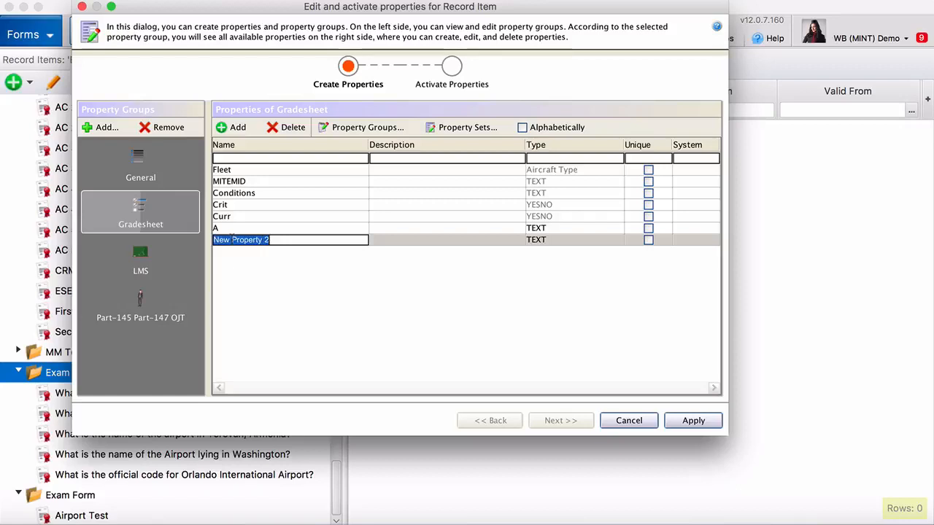
text(B)
click(232, 128)
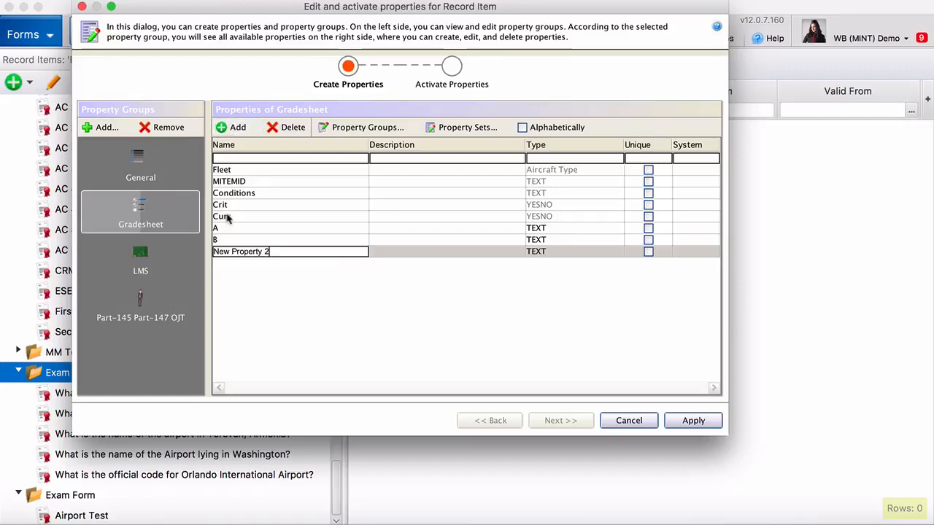
triple_click(231, 251)
text(C)
click(232, 127)
triple_click(231, 264)
text(D)
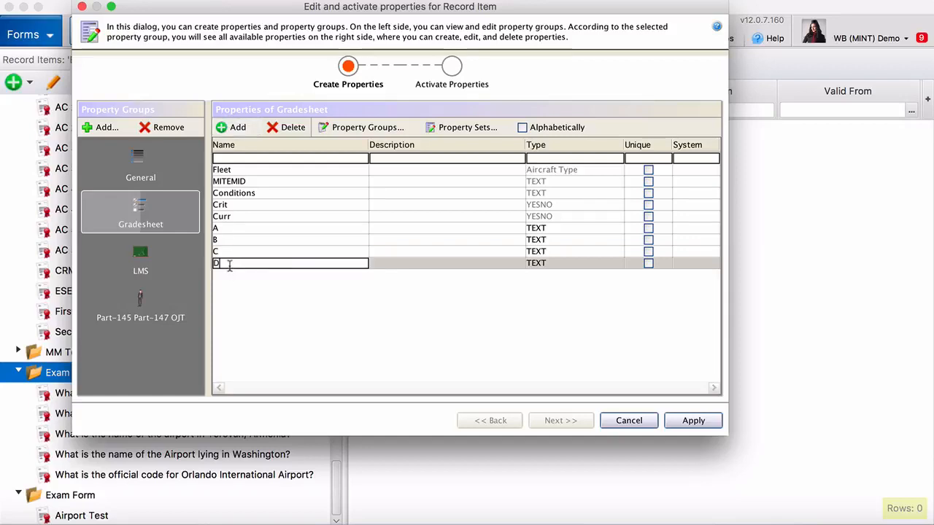
Step: Add a Correct Answer property of type Answer ABCD and apply the changes
click(232, 128)
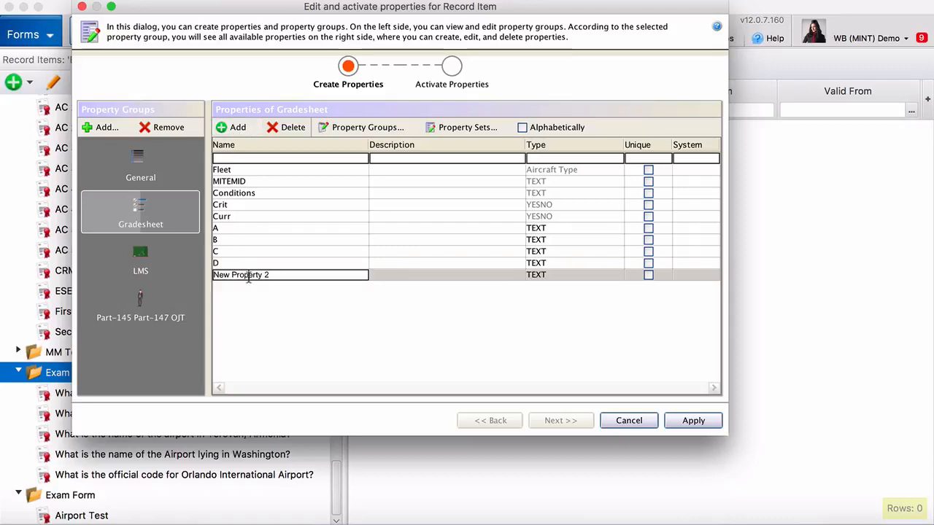
triple_click(248, 275)
text(Correct Answer)
click(543, 278)
scroll(548, 310, up, 10)
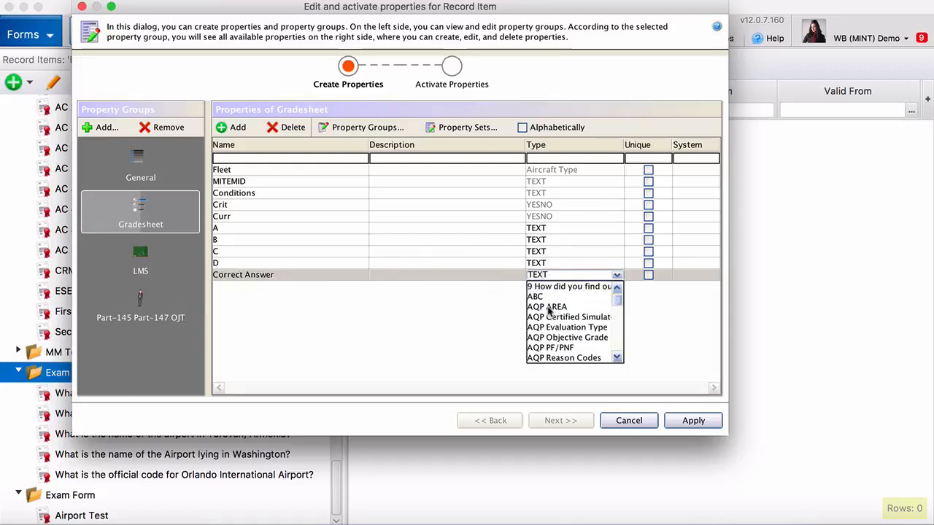
scroll(549, 310, down, 5)
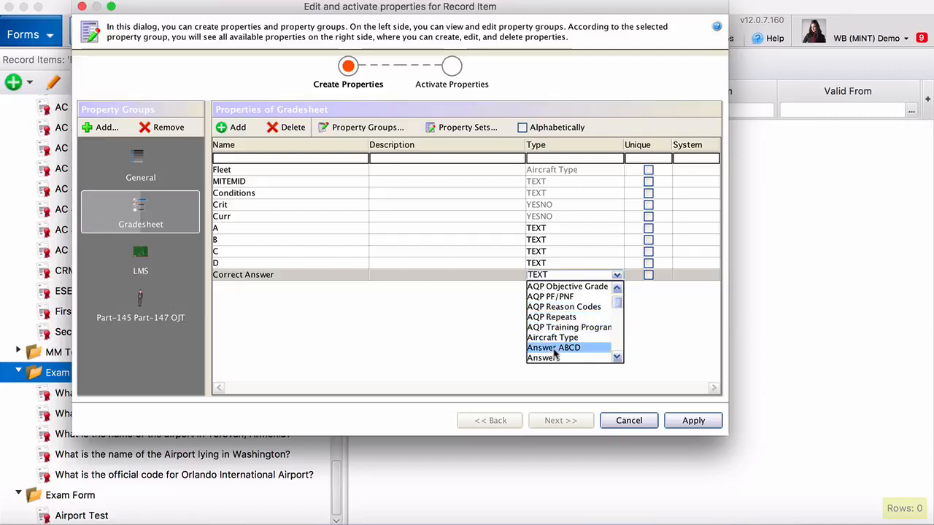
click(554, 350)
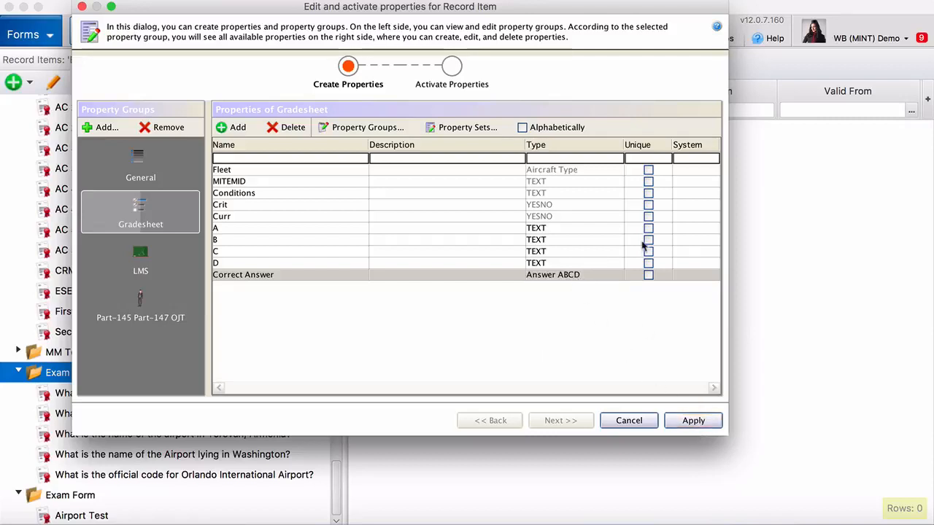
click(694, 421)
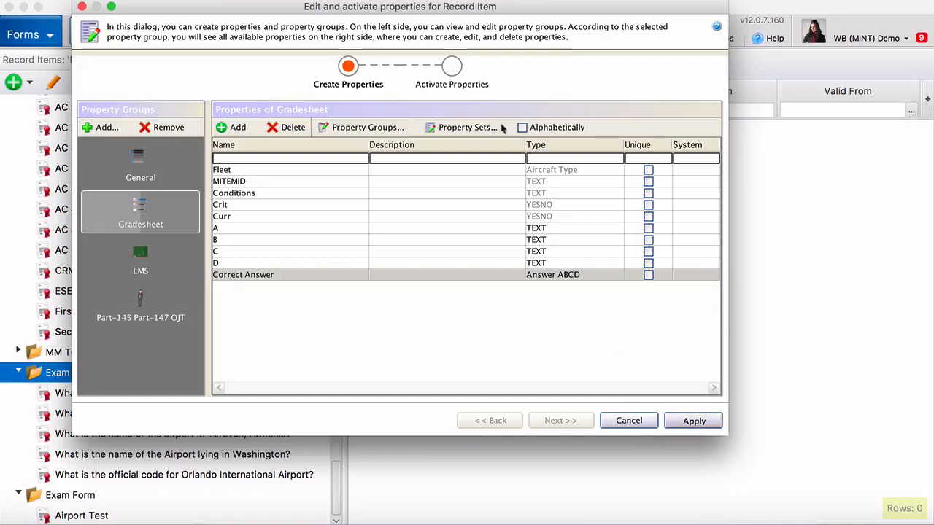
Step: Activate properties A through Correct Answer on Exam Form MI, apply, and close the editor
click(452, 67)
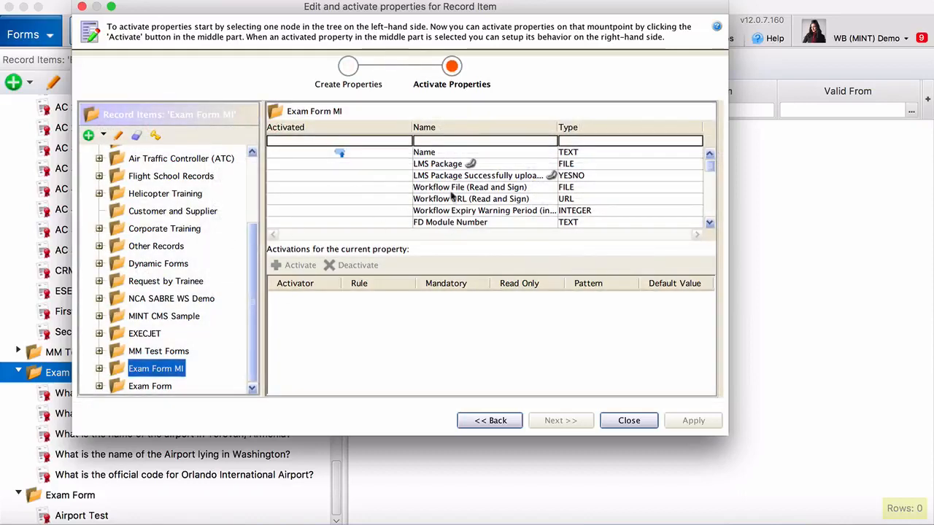
scroll(453, 195, down, 8)
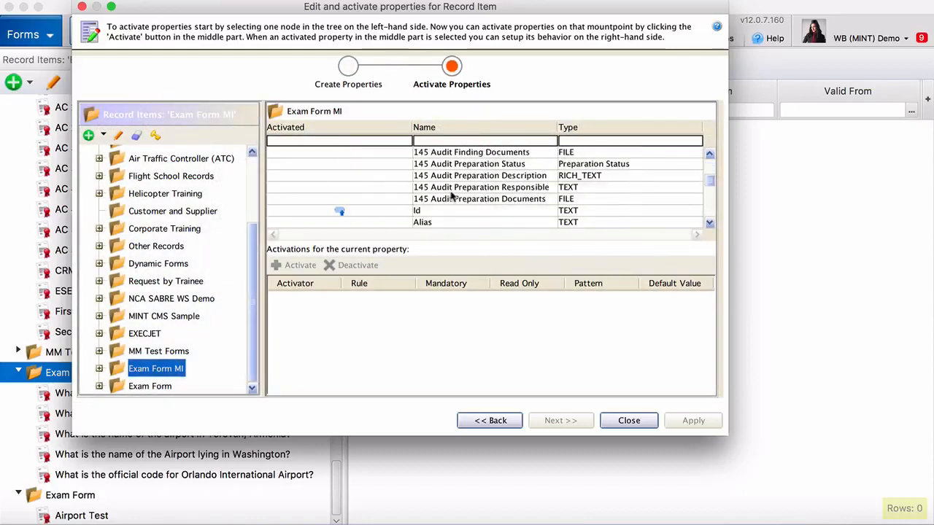
scroll(453, 194, down, 10)
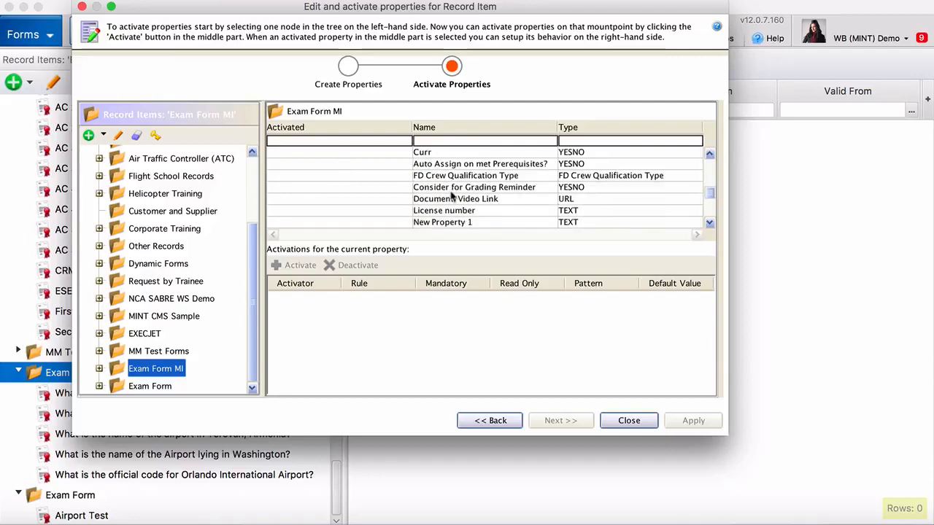
scroll(452, 195, down, 8)
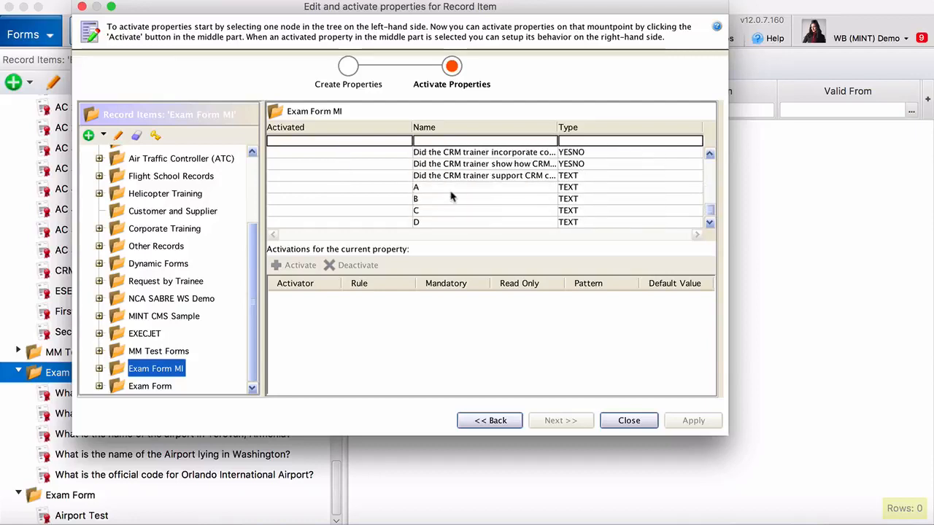
drag(447, 176, 440, 226)
click(300, 265)
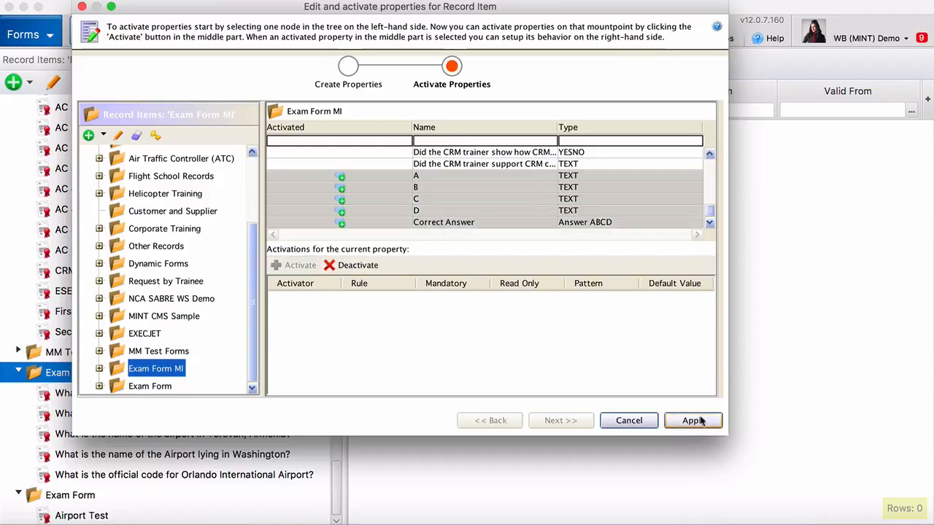
click(705, 421)
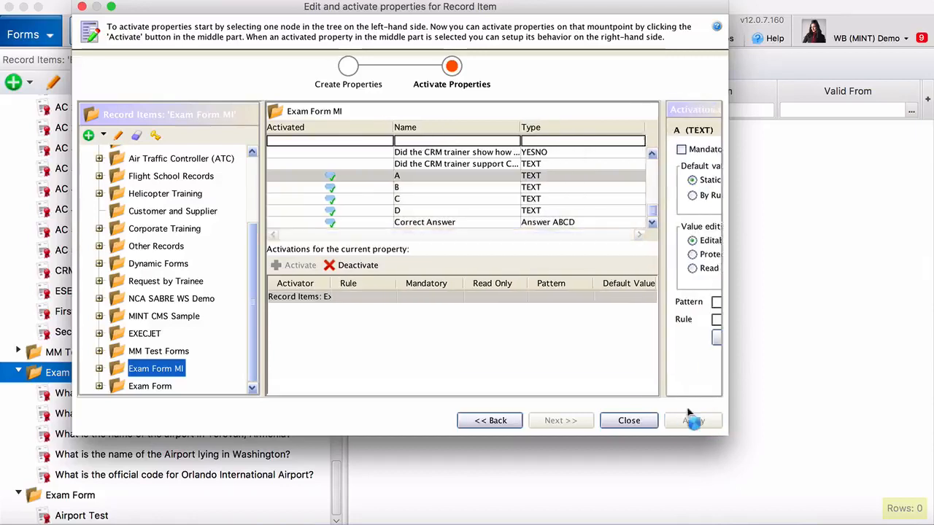
click(646, 420)
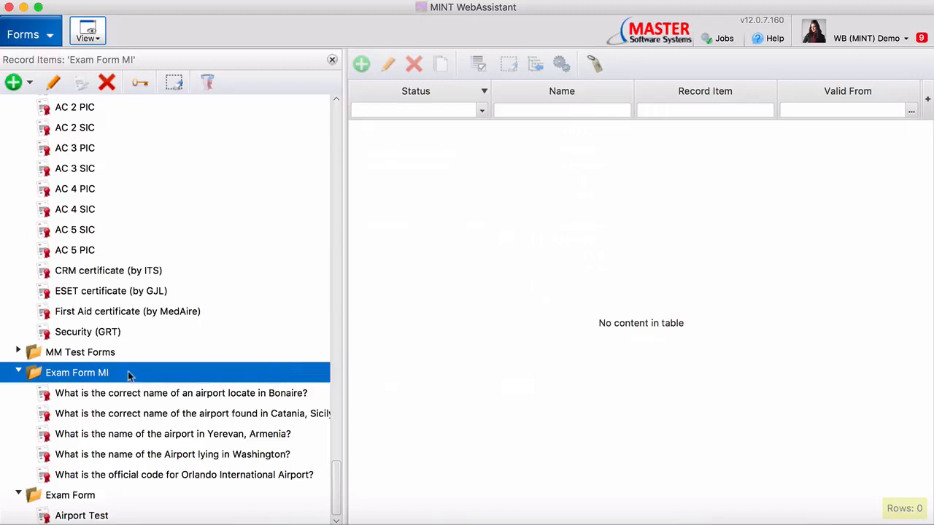
Step: Add a new record item property for Exam Form MI named Answer ABCD
right_click(115, 377)
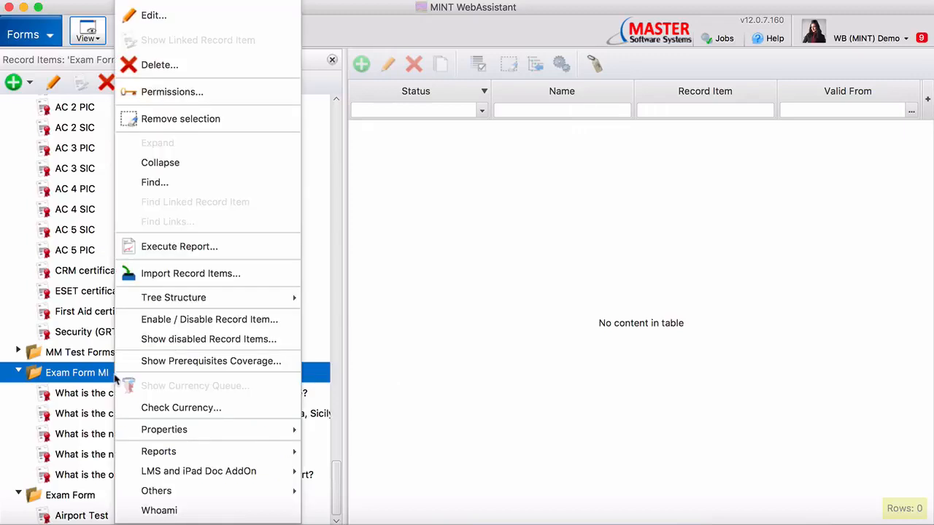
mouse_move(205, 427)
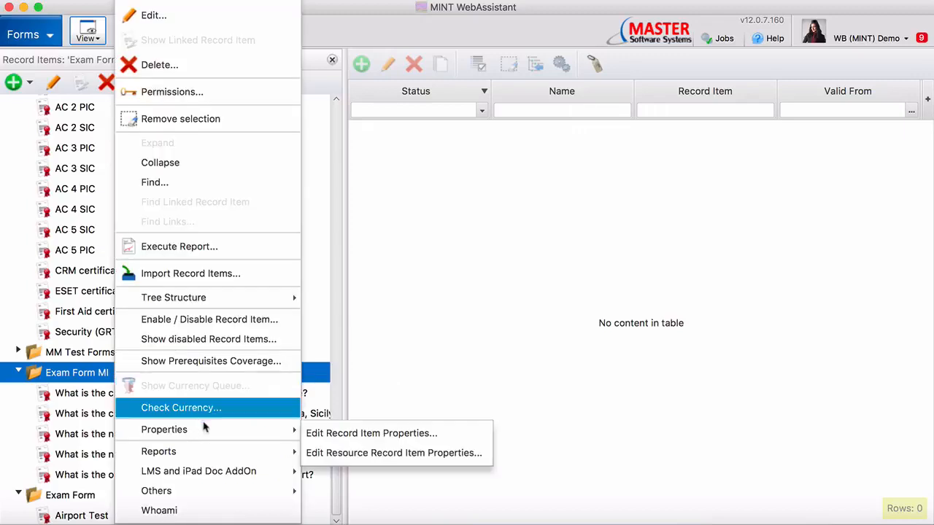
click(332, 453)
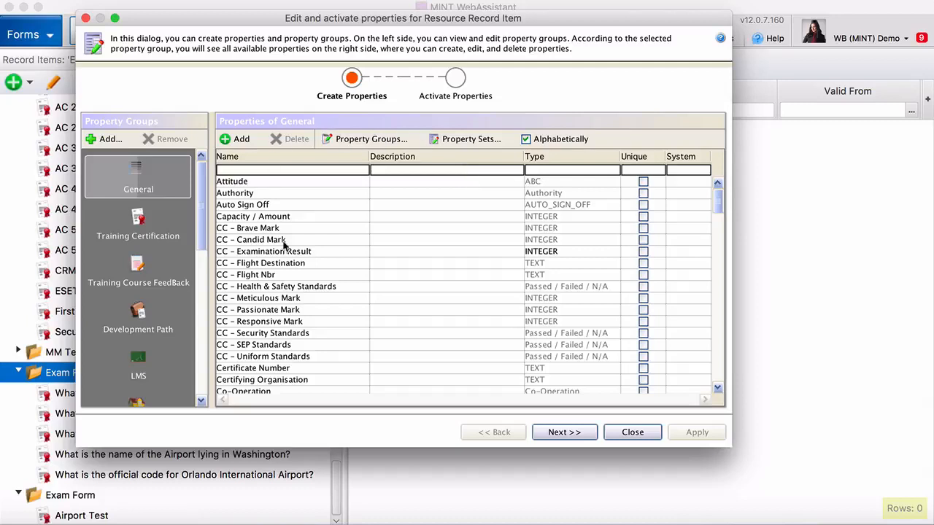
click(243, 146)
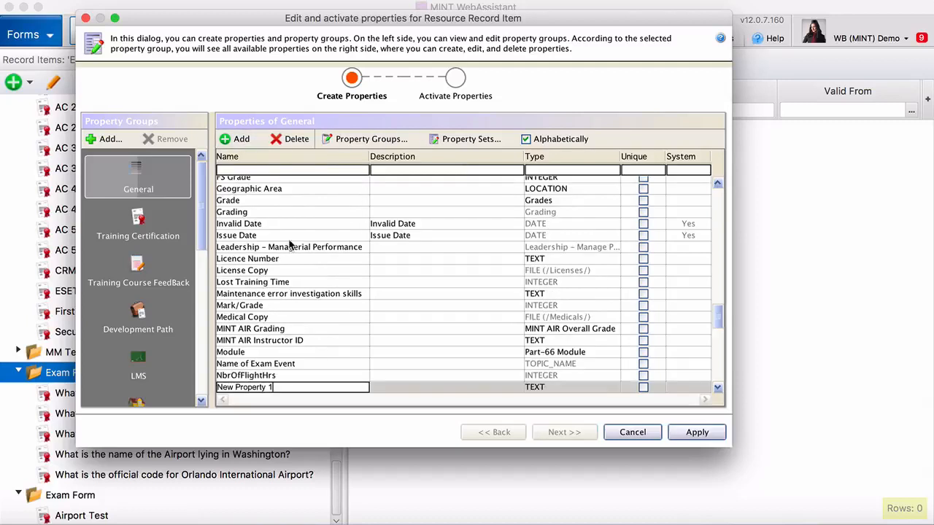
triple_click(278, 386)
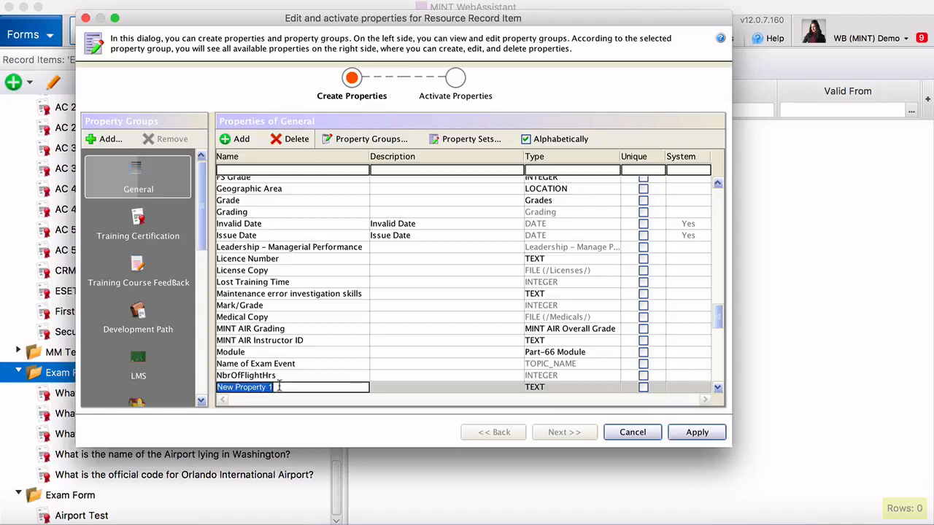
text(Answer ABCD)
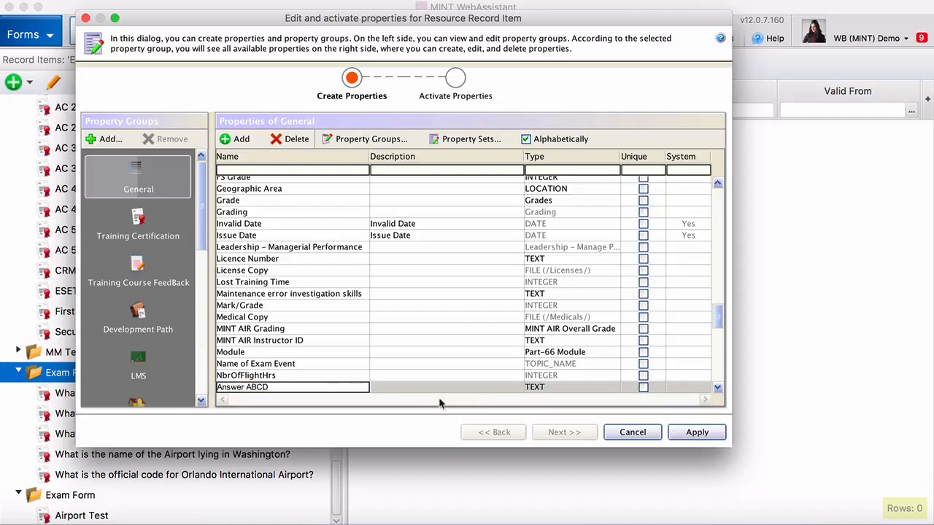
Step: Set the new property's type to the Answer ABCD list and apply it
click(544, 387)
scroll(555, 430, up, 10)
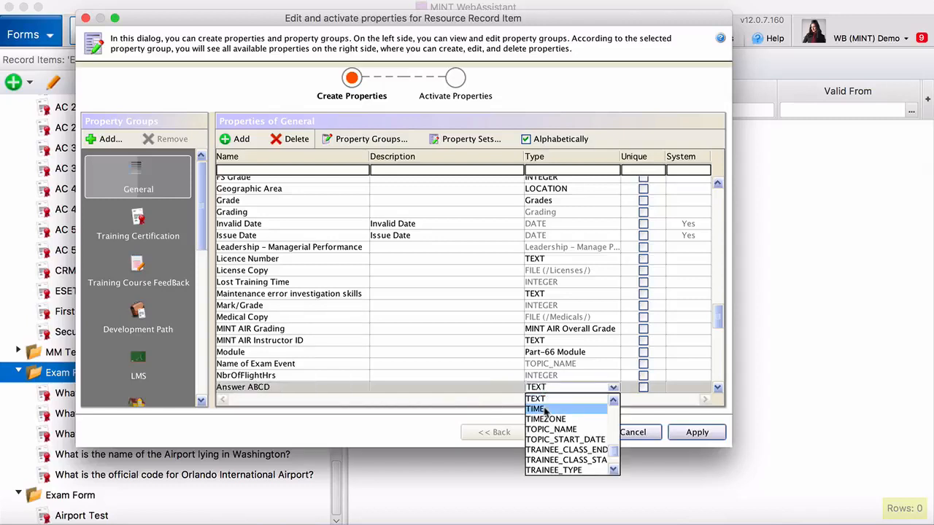
scroll(551, 429, down, 2)
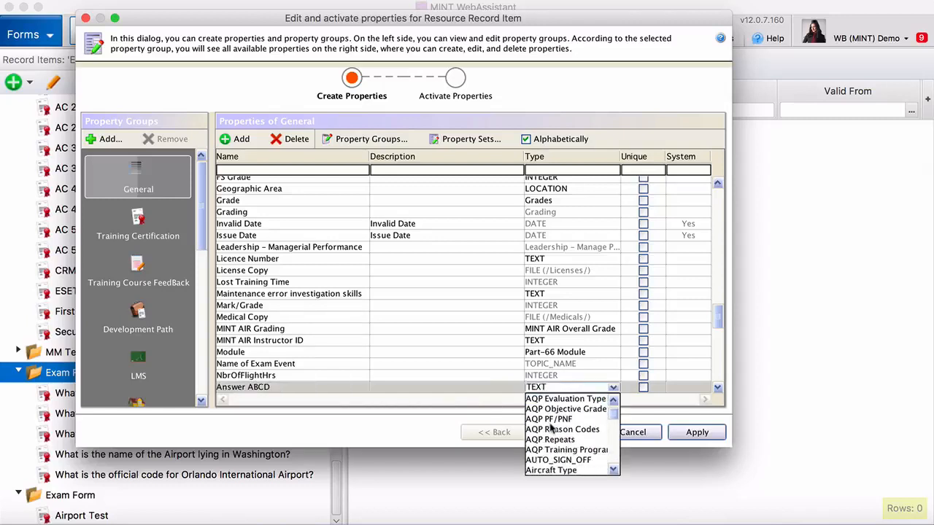
scroll(551, 431, up, 1)
scroll(551, 430, down, 3)
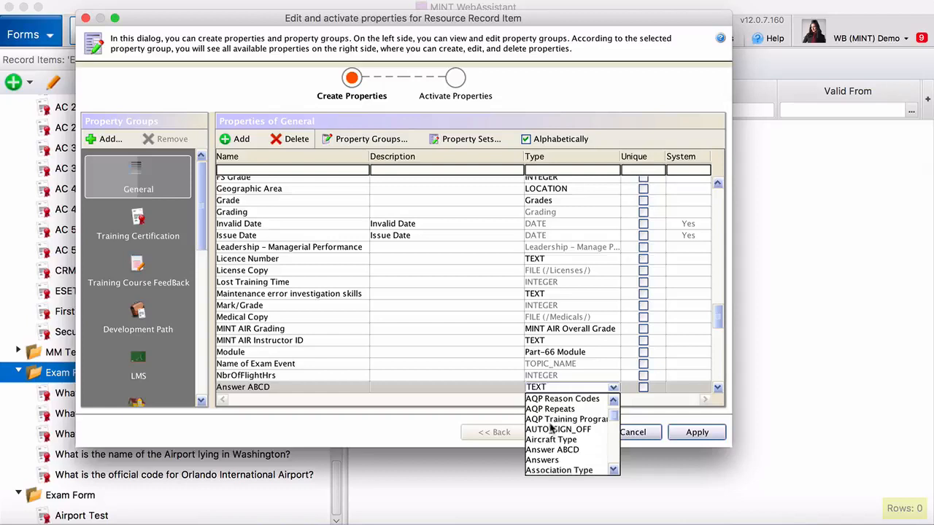
click(551, 449)
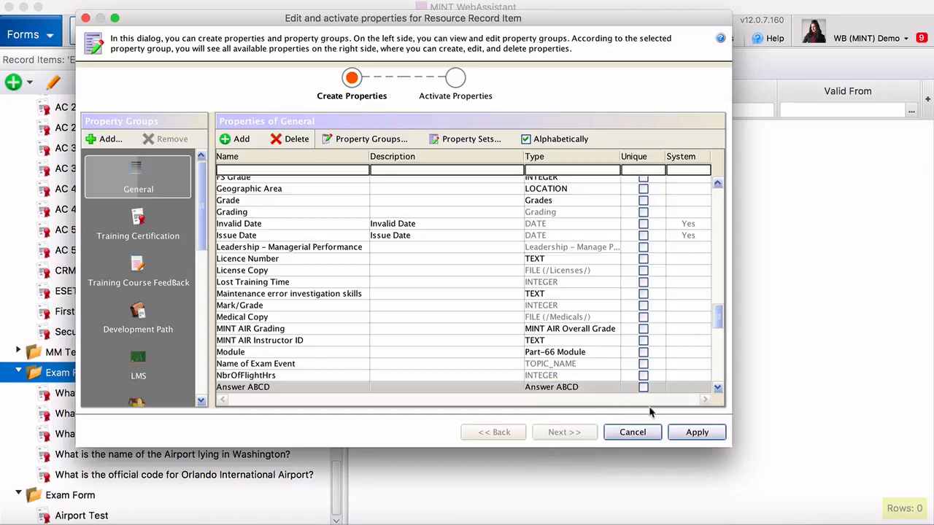
click(698, 433)
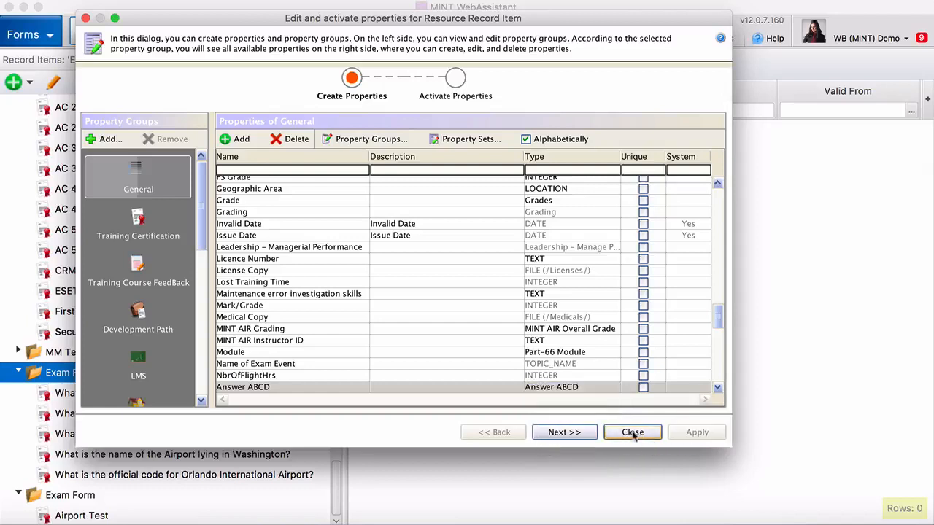
click(566, 433)
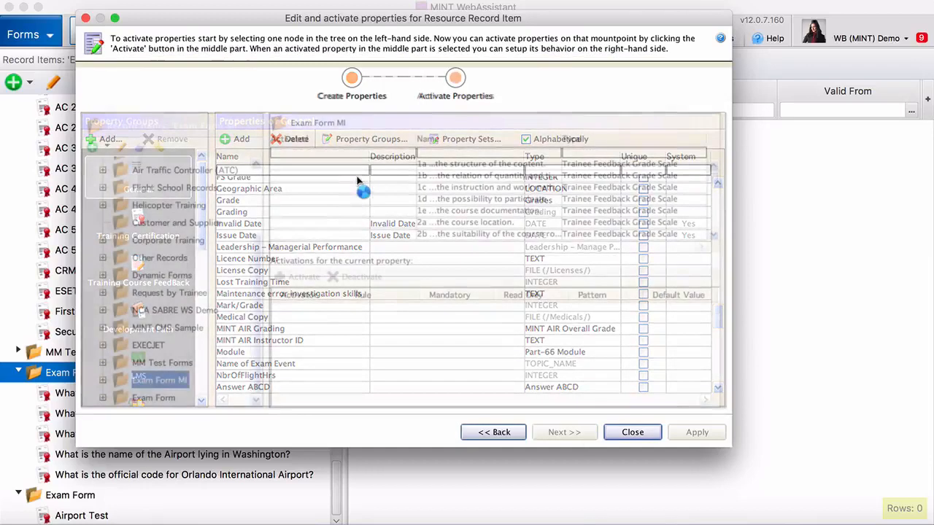
Step: Activate Answer ABCD on the Exam Form MI records, apply, and close the property settings
scroll(446, 205, down, 3)
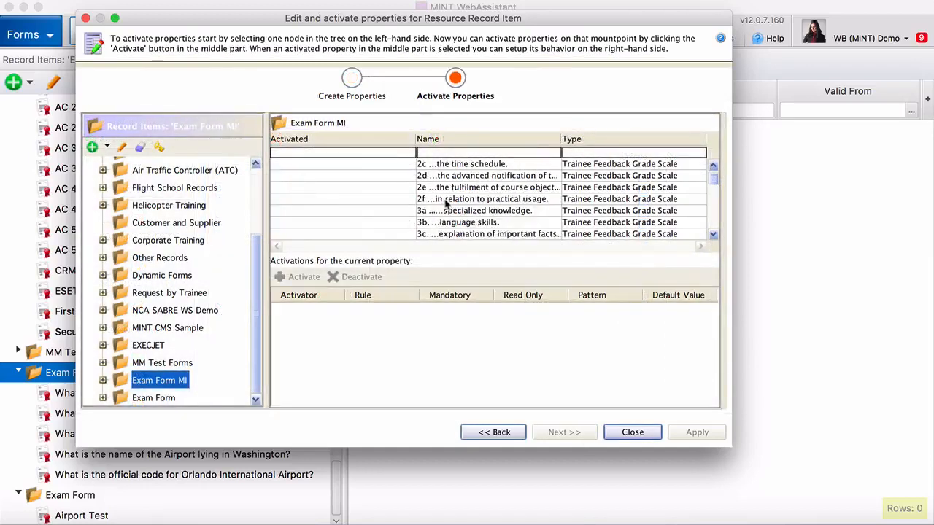
scroll(446, 205, down, 10)
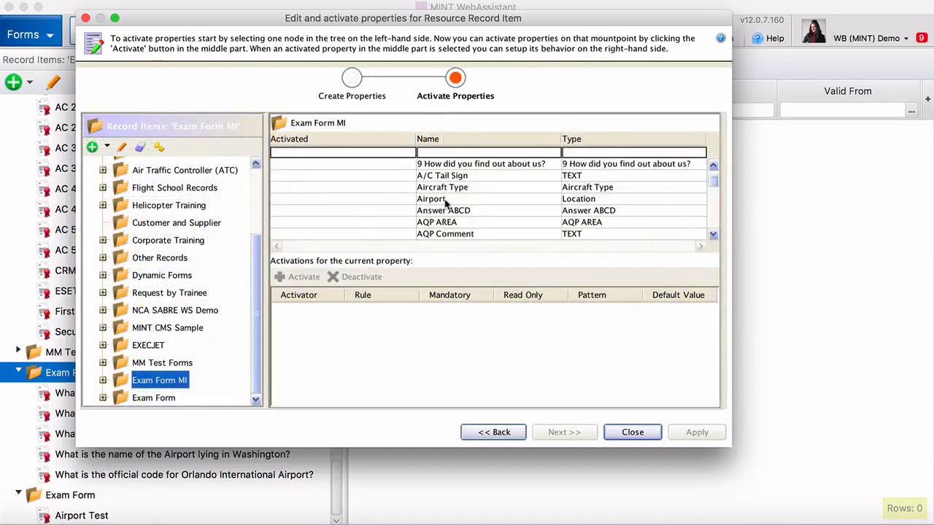
click(451, 212)
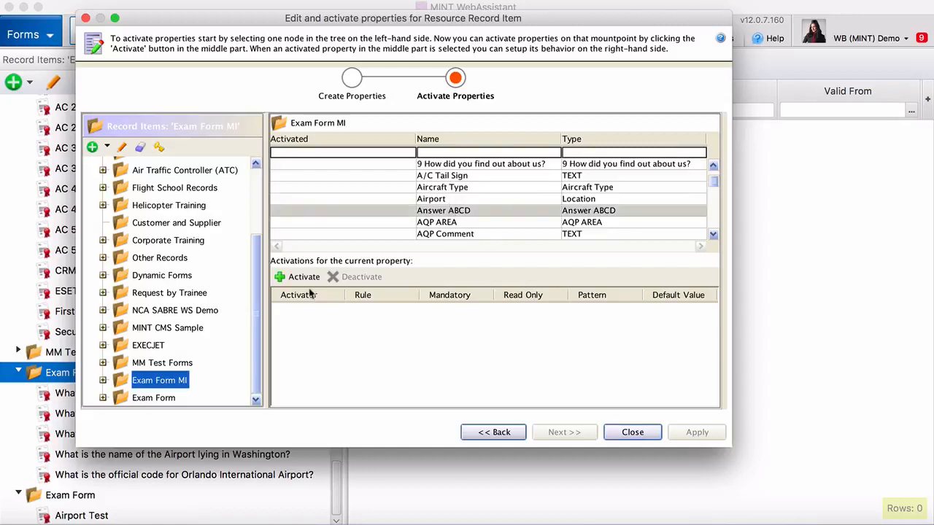
click(297, 277)
click(697, 433)
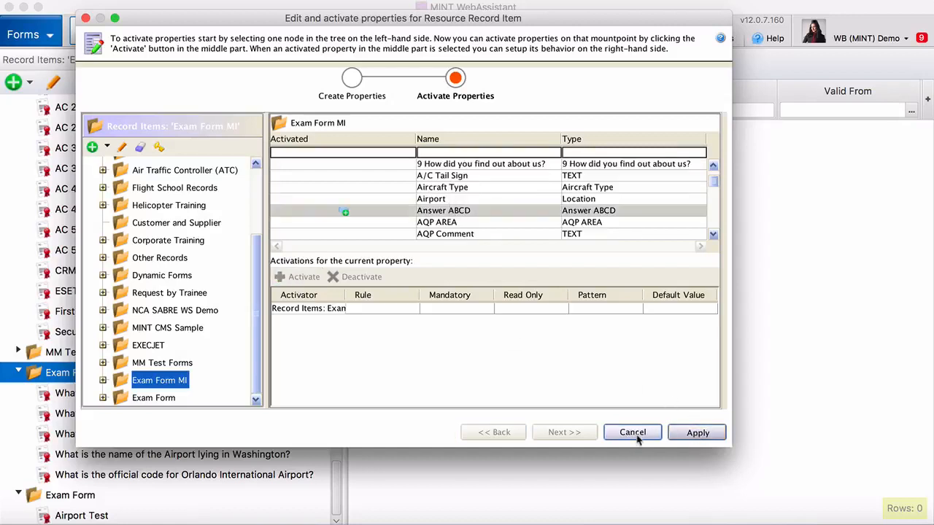
click(633, 433)
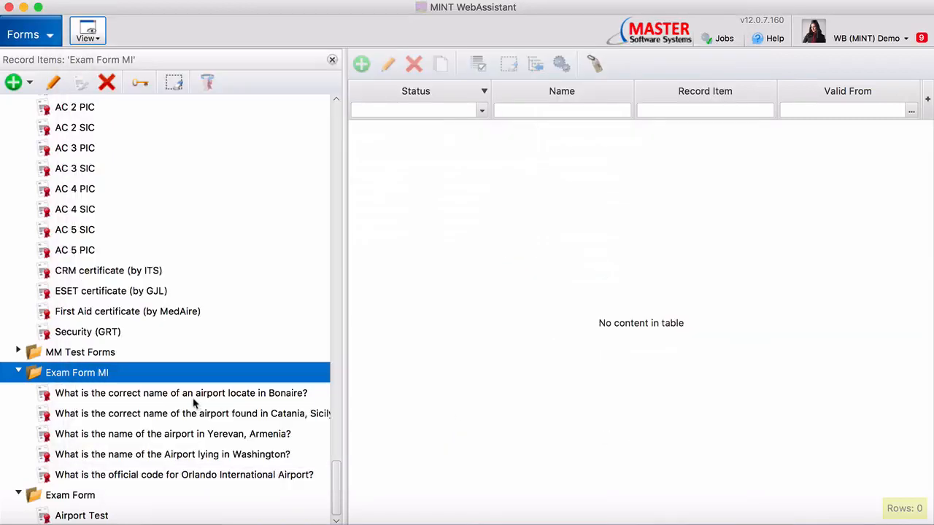
click(151, 395)
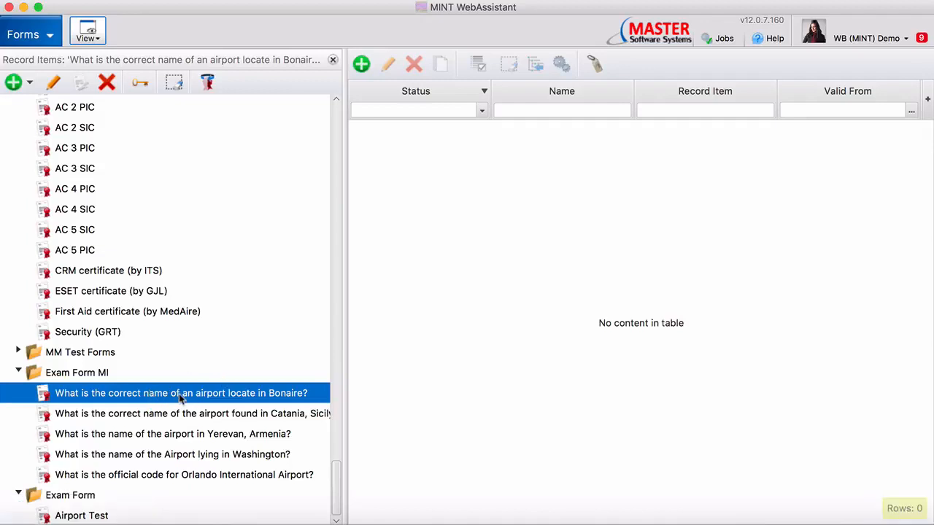
Step: Enter MCO, ORL, COM, OCM as the Orlando question's options A–D, mark A correct, and save
double_click(153, 476)
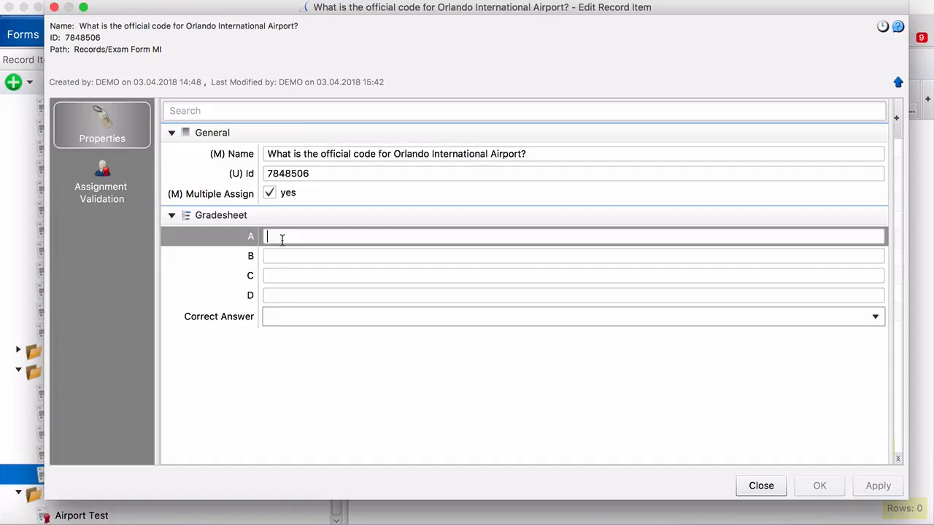
text(MCO)
key(Tab)
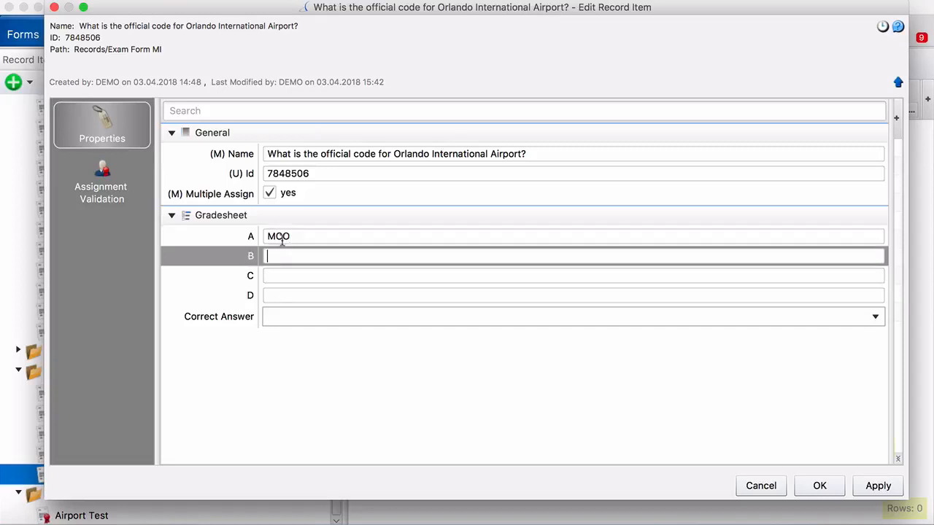
text(ORL)
key(Tab)
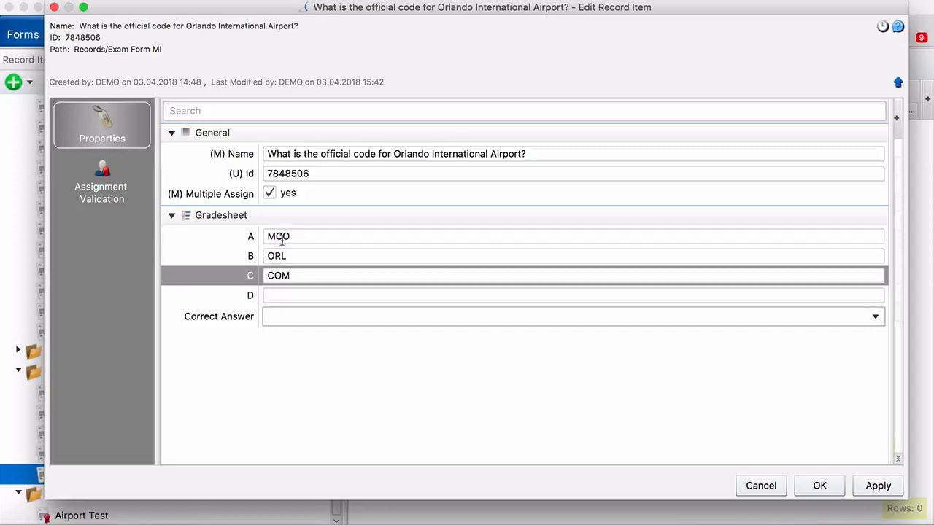
key(Tab)
text(OC)
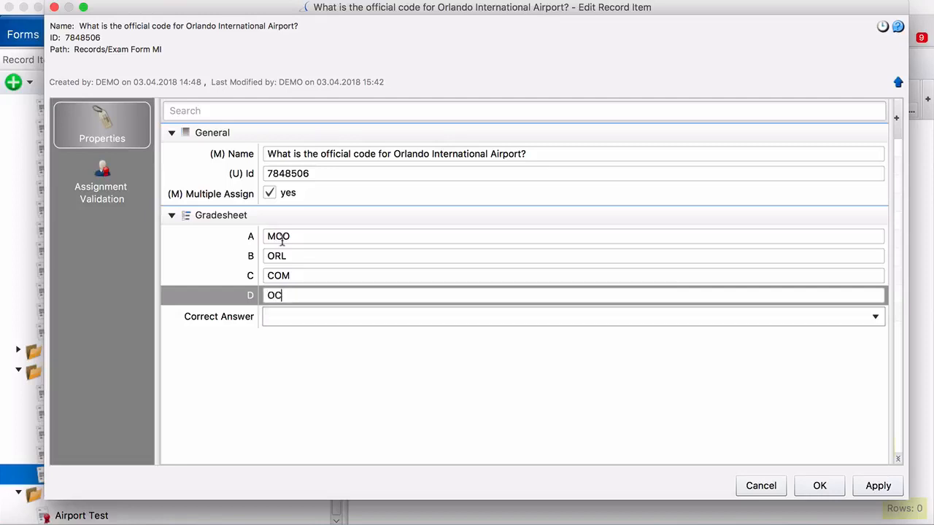
text(M)
click(285, 323)
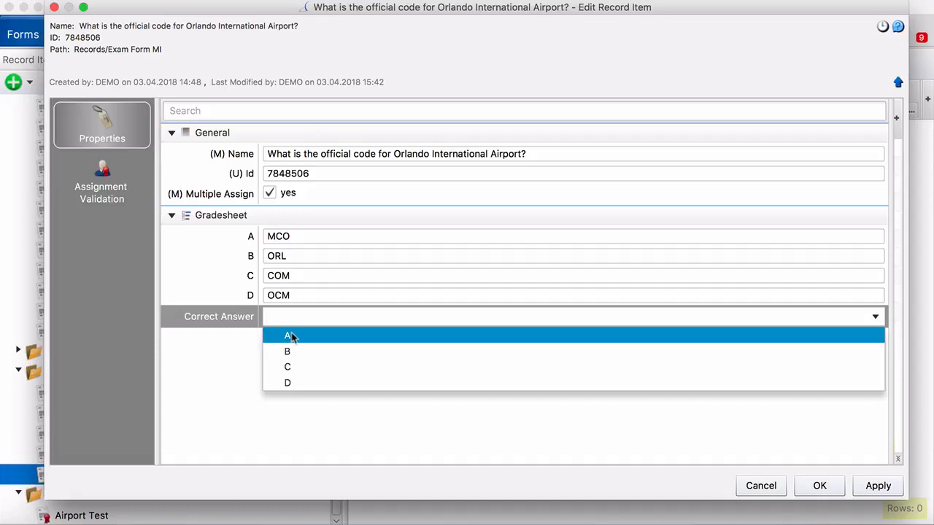
click(289, 336)
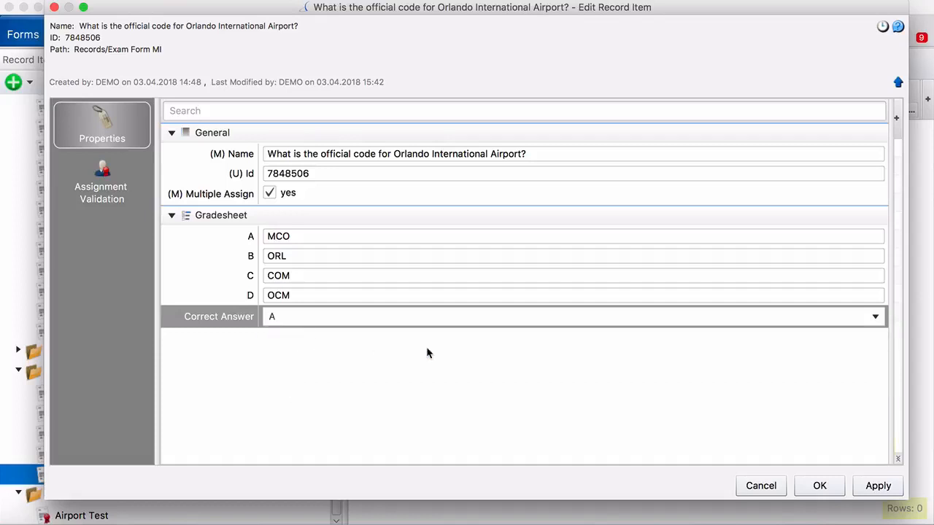
click(832, 489)
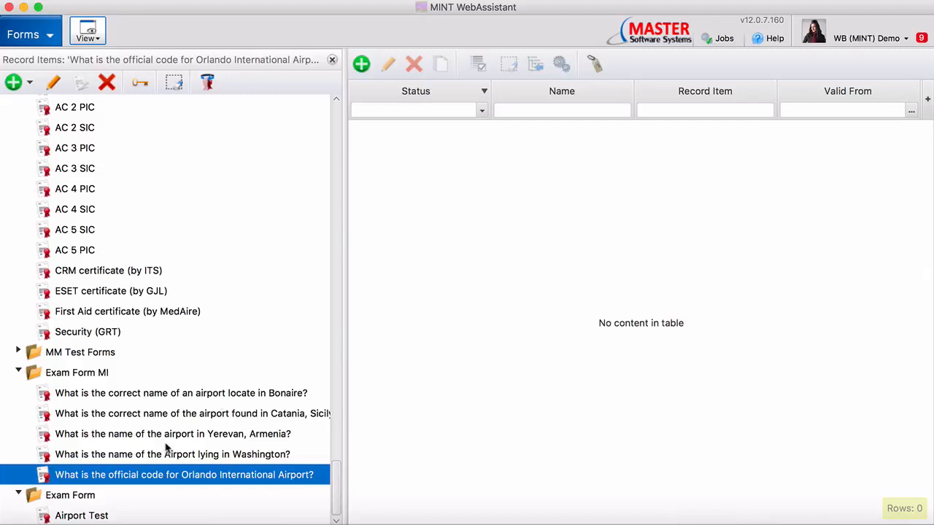
Step: Open the Airport Test sign-off form, list all five selected questions, and switch to Design
click(97, 513)
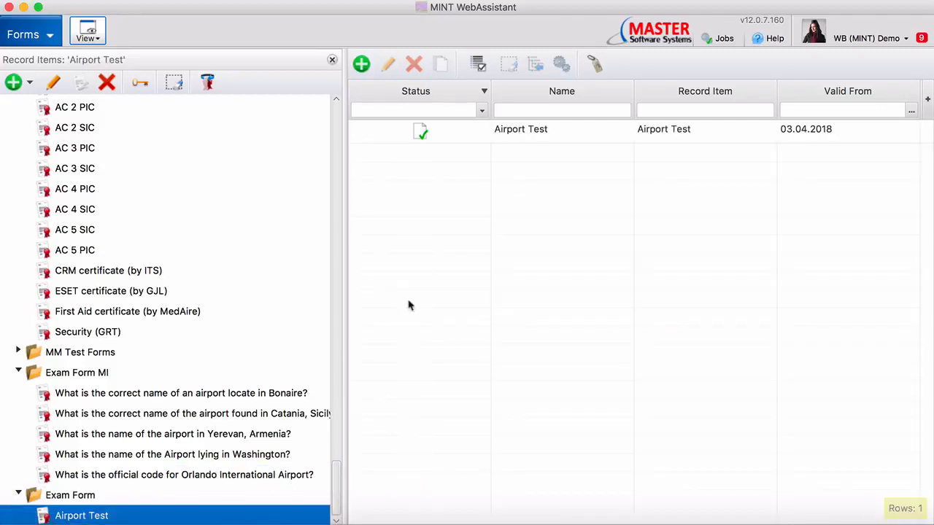
double_click(552, 128)
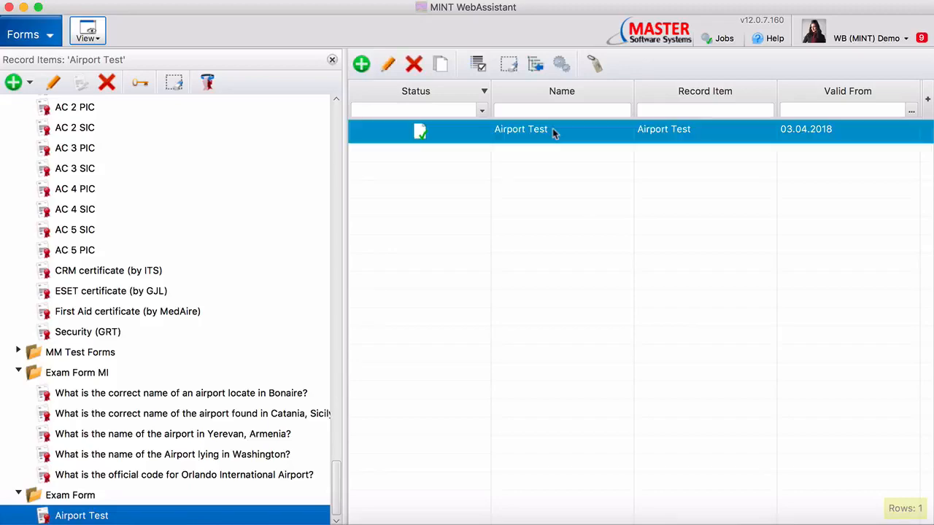
click(111, 67)
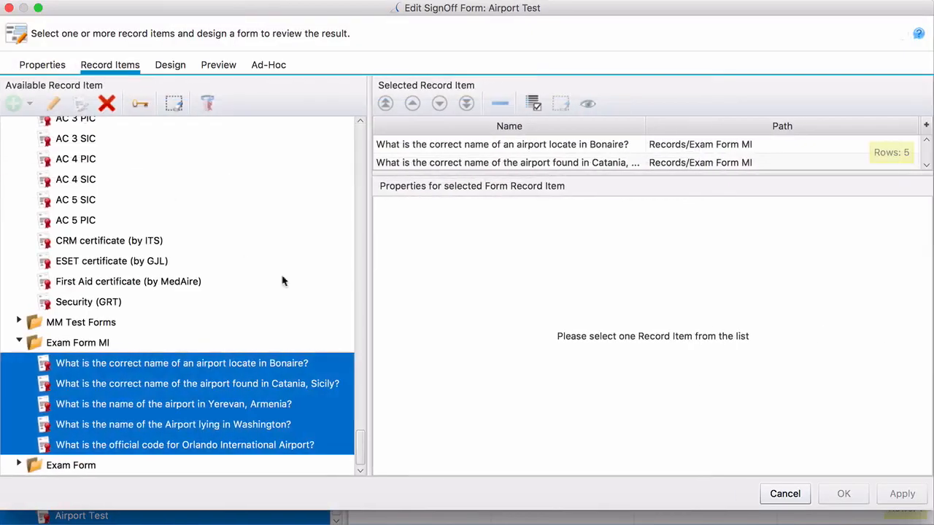
drag(472, 172, 448, 270)
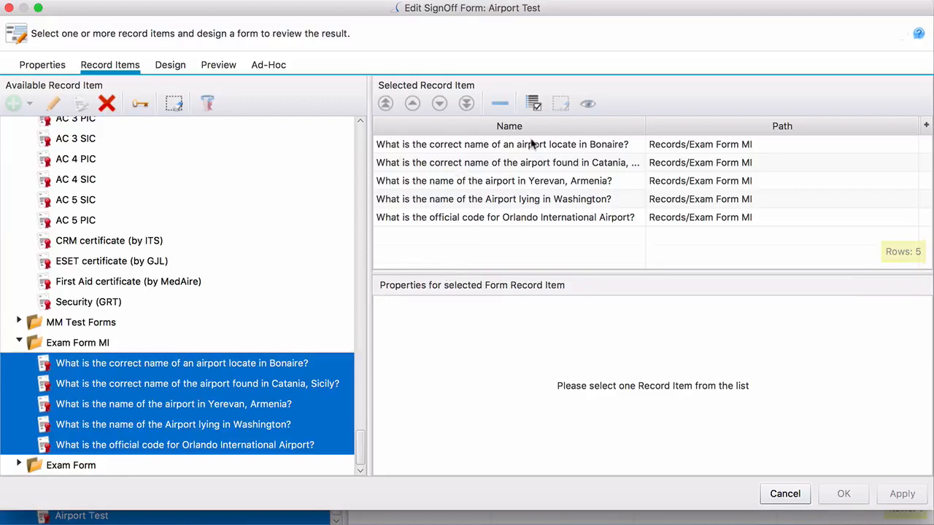
click(532, 143)
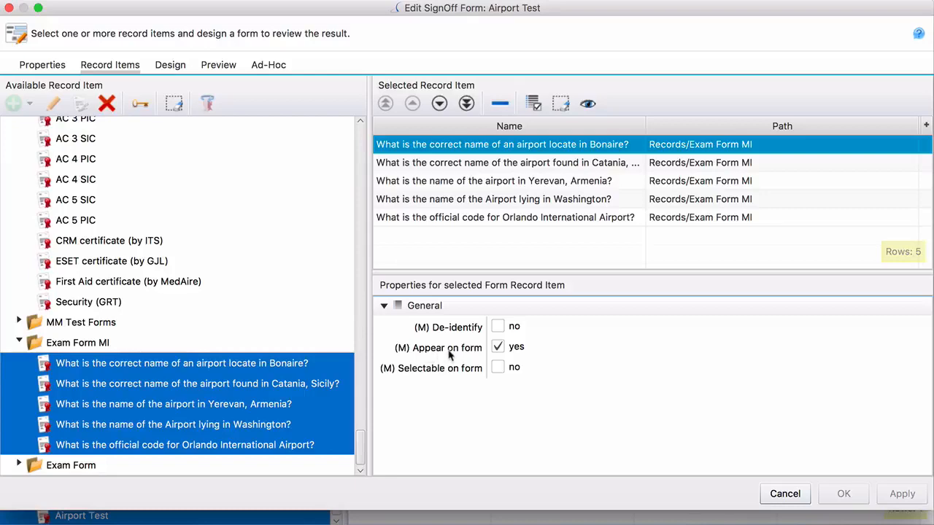
click(170, 65)
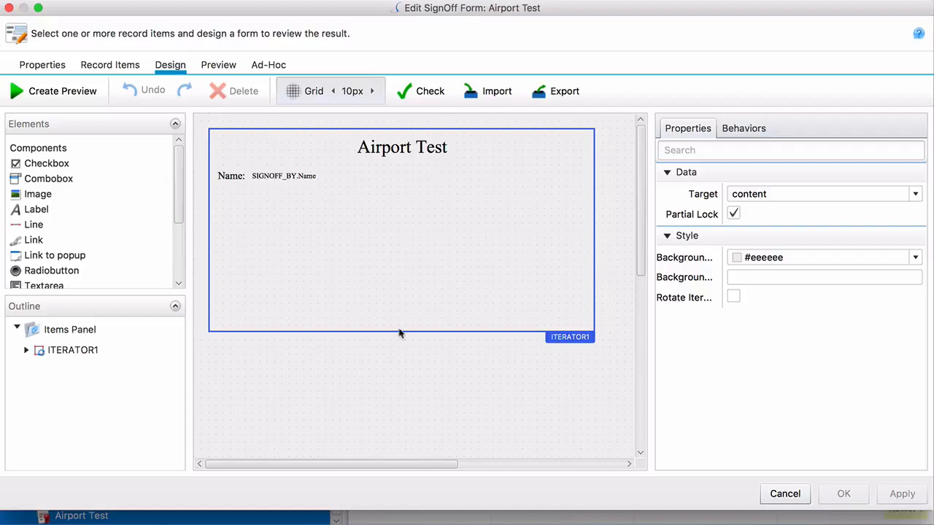
Step: Nest ITERATOR2 in ITERATOR1, shrink ITERATOR1 to height 200, and set ITERATOR2 to Form Record Items
click(177, 169)
drag(177, 169, 181, 226)
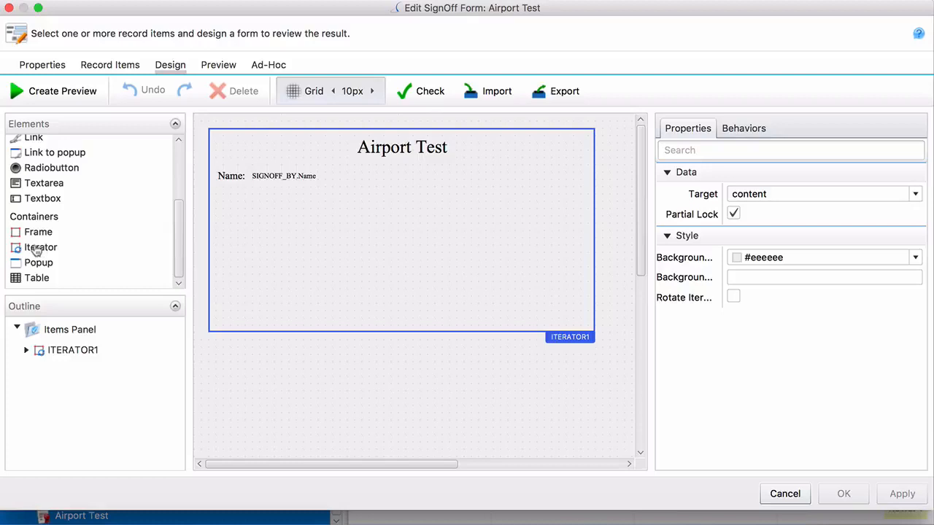
drag(37, 250, 591, 236)
click(403, 333)
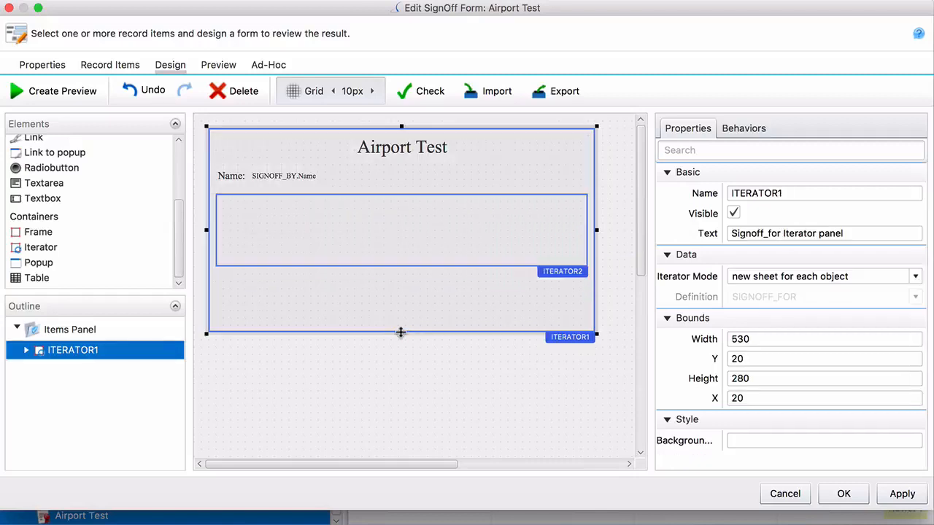
drag(401, 333, 401, 270)
click(427, 243)
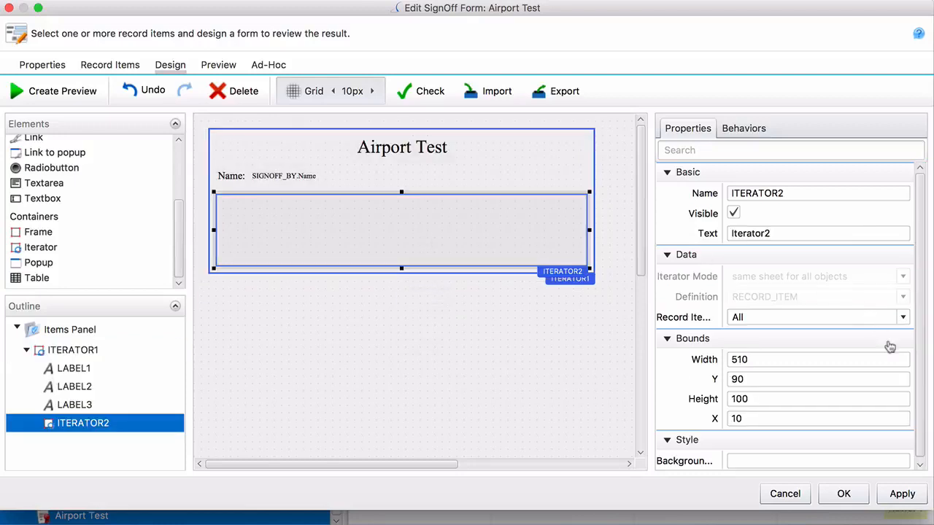
click(884, 318)
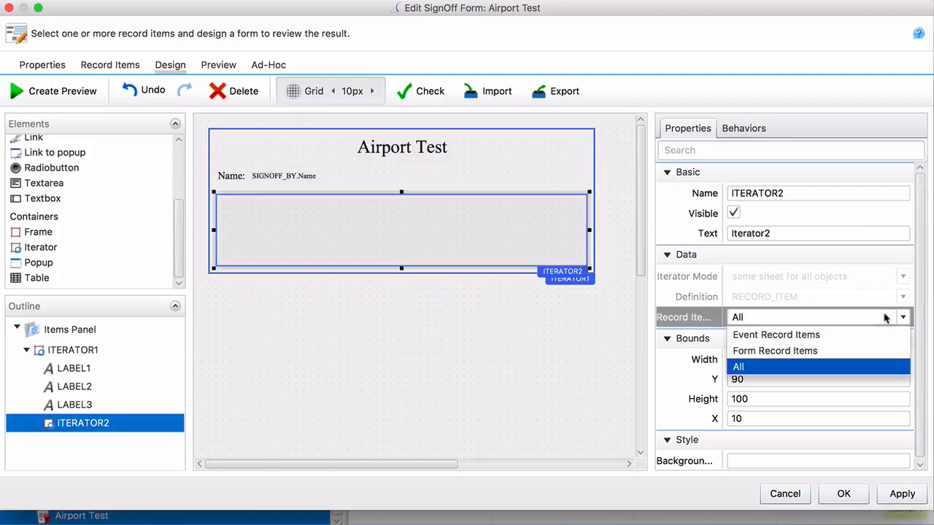
click(833, 352)
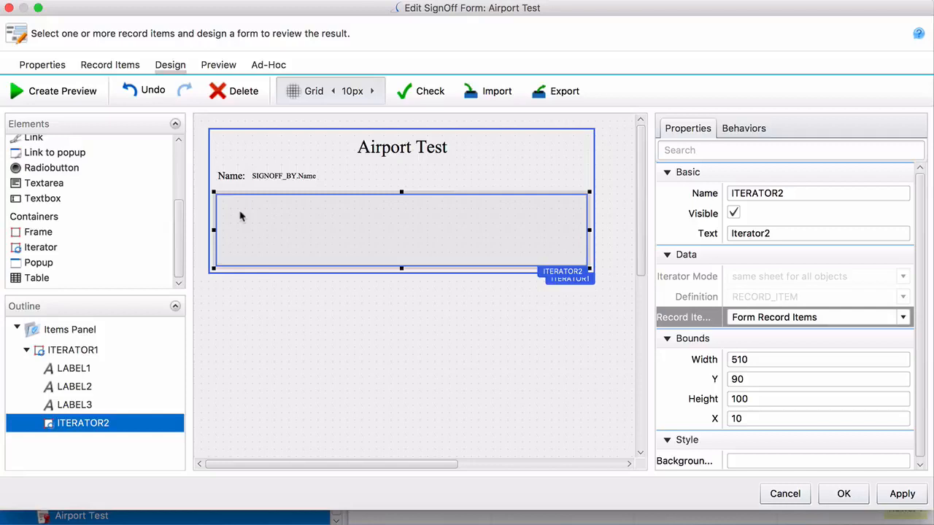
Step: Place a label inside ITERATOR2 and widen it to 490
click(250, 319)
drag(182, 250, 182, 193)
drag(51, 212, 236, 214)
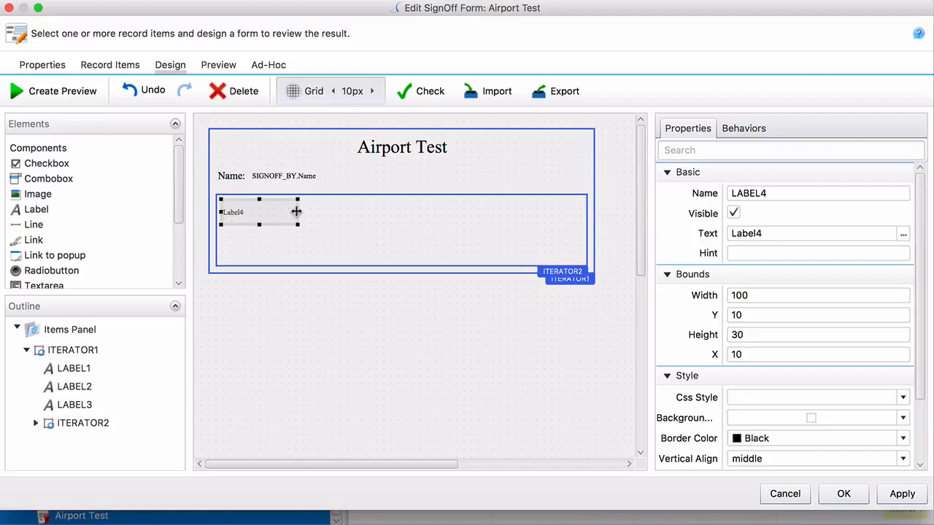
drag(296, 212, 587, 203)
Step: Make ITERATOR1 250 tall and ITERATOR2 150 tall, then bring up LABEL4's text settings
click(406, 279)
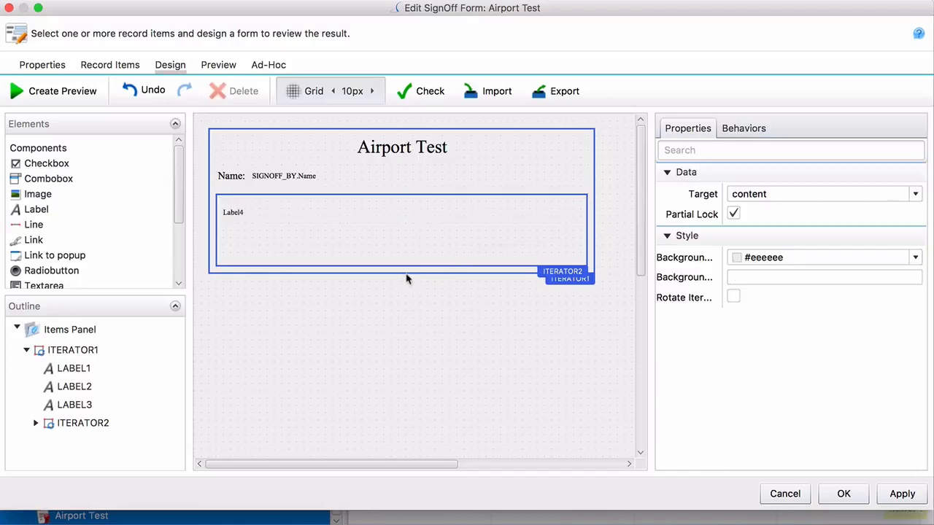
click(406, 273)
drag(405, 274, 402, 312)
click(407, 267)
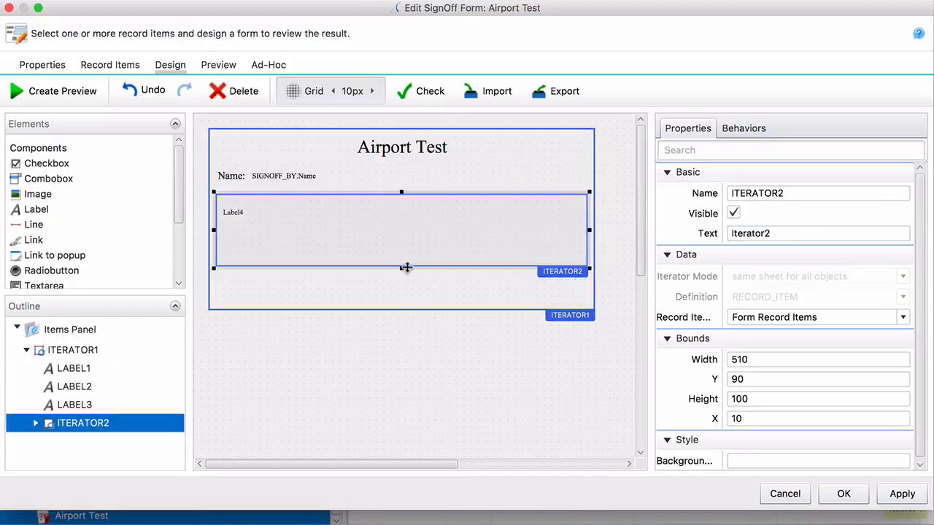
drag(401, 270, 402, 305)
click(283, 221)
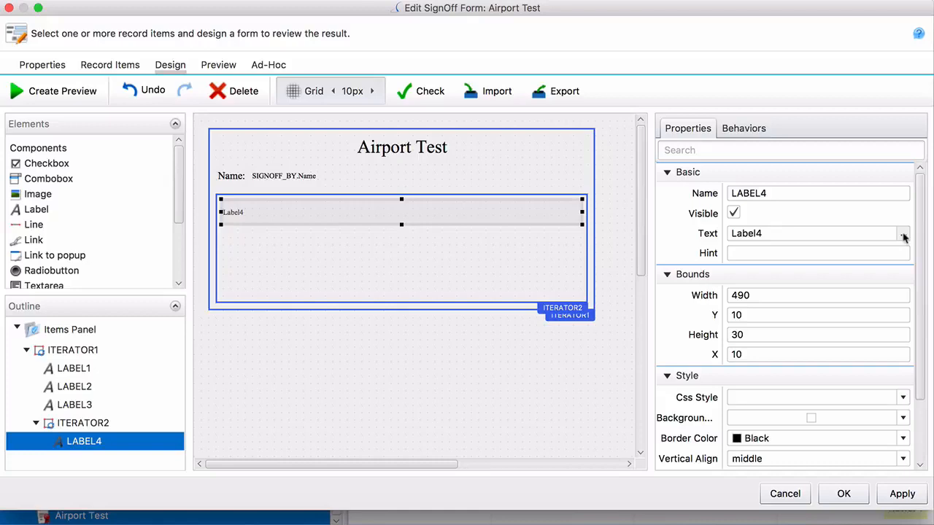
click(903, 235)
Step: Bind LABEL4's text to the Current Record Item's Name field and confirm both dialogs
click(410, 227)
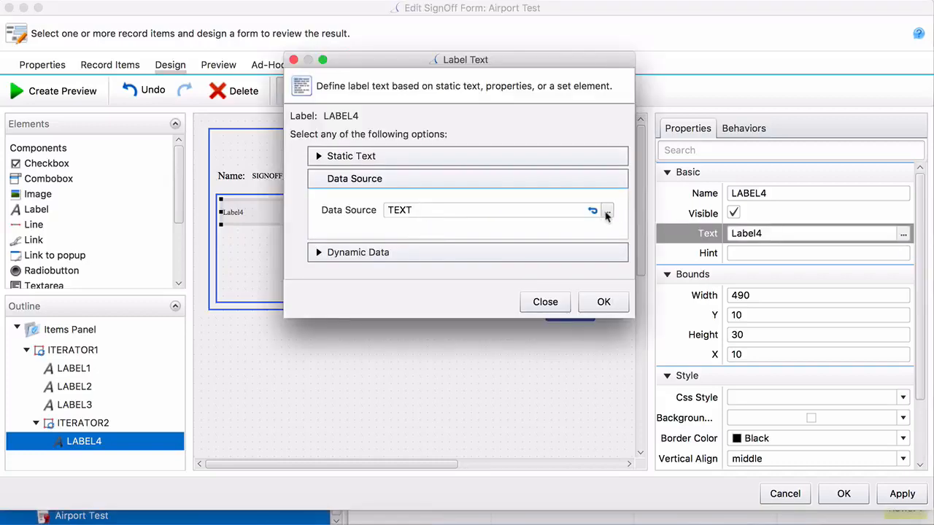
click(606, 211)
click(366, 75)
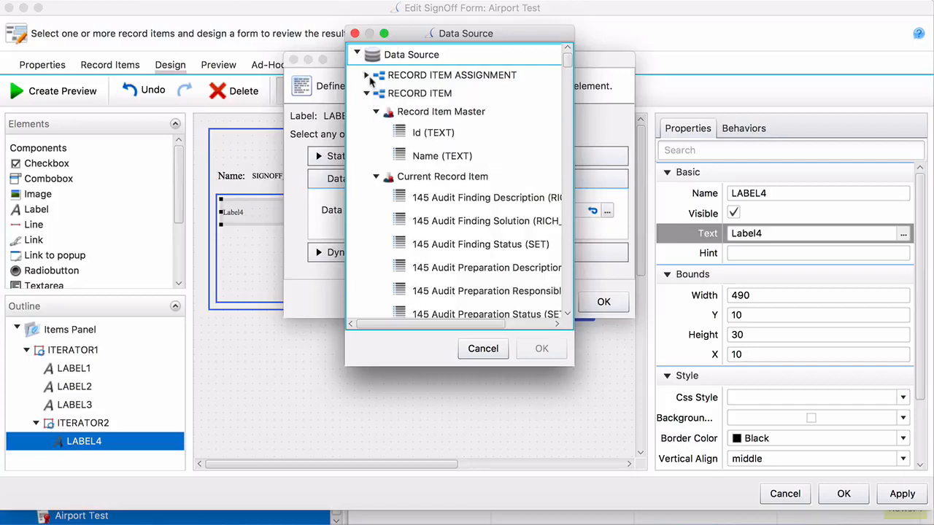
scroll(381, 191, down, 5)
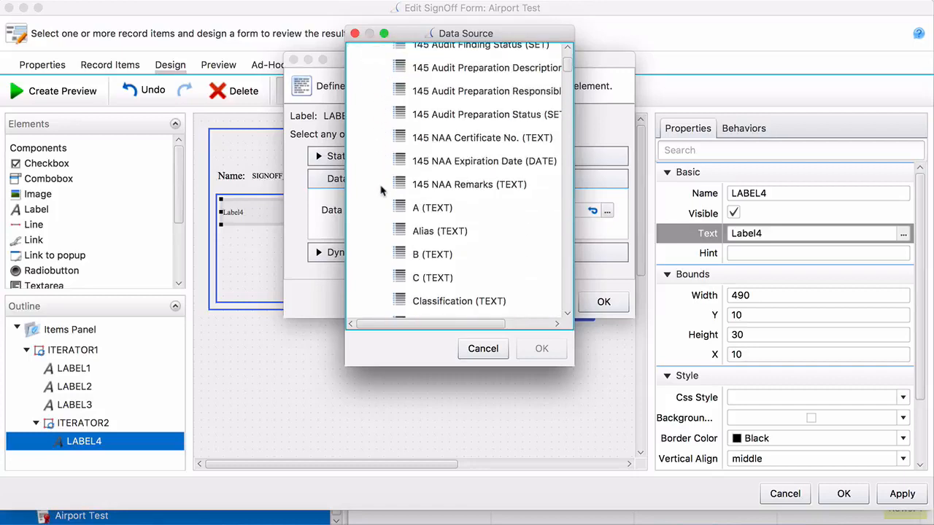
scroll(380, 190, down, 5)
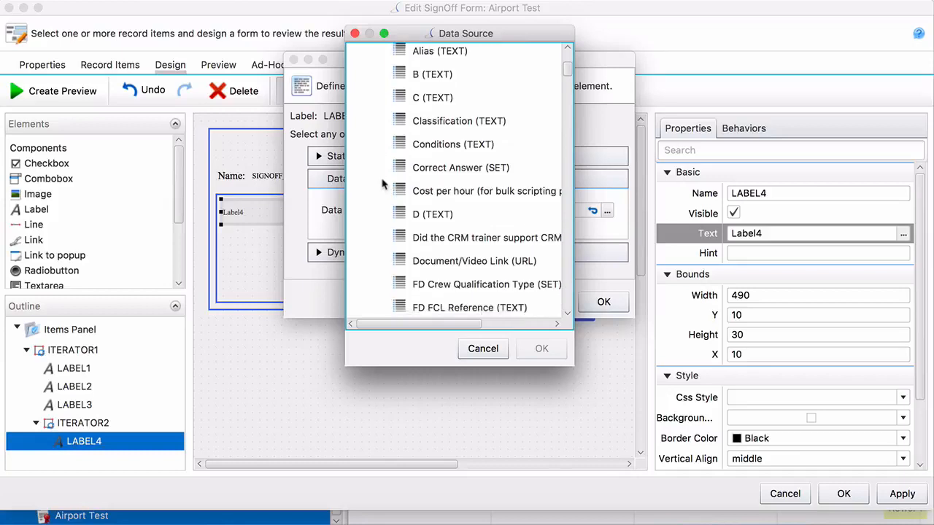
scroll(381, 185, down, 6)
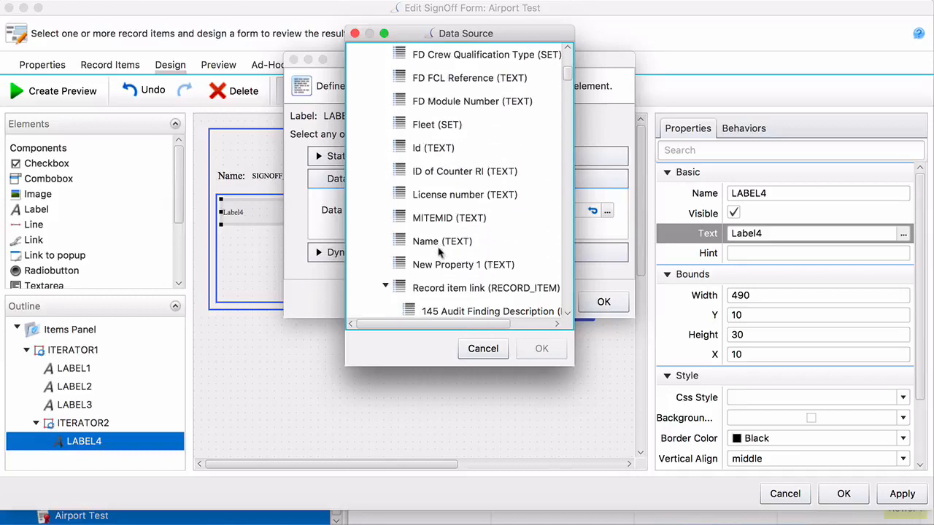
click(440, 257)
click(440, 249)
click(537, 350)
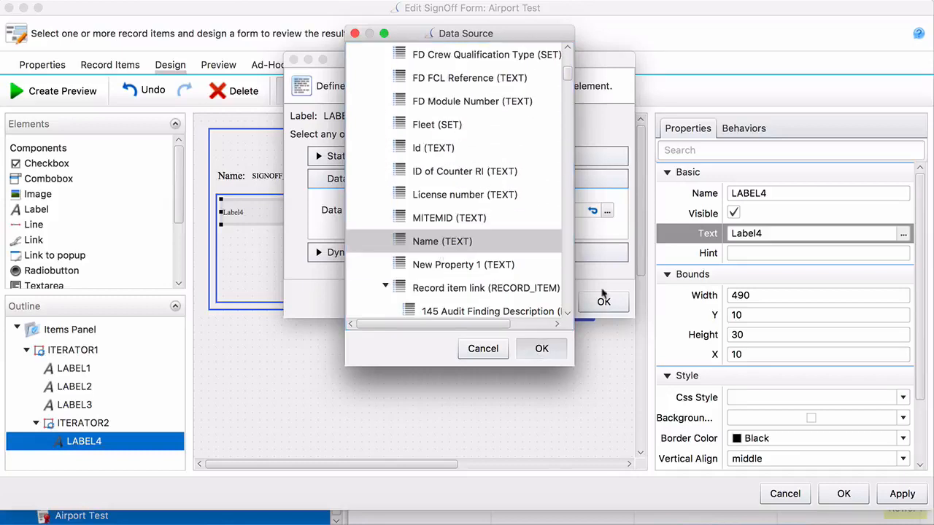
click(603, 302)
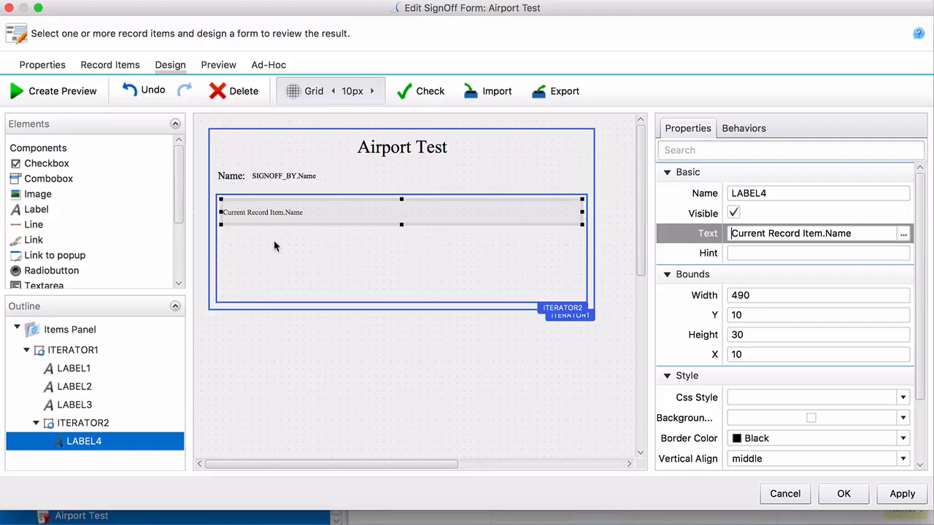
click(274, 247)
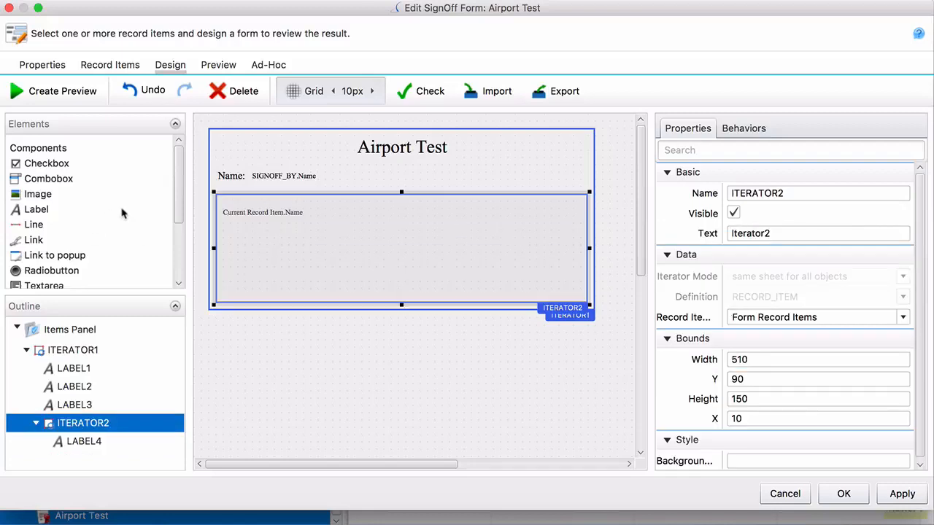
Step: Add a blank radio button 70 wide inside ITERATOR2
drag(56, 277, 258, 233)
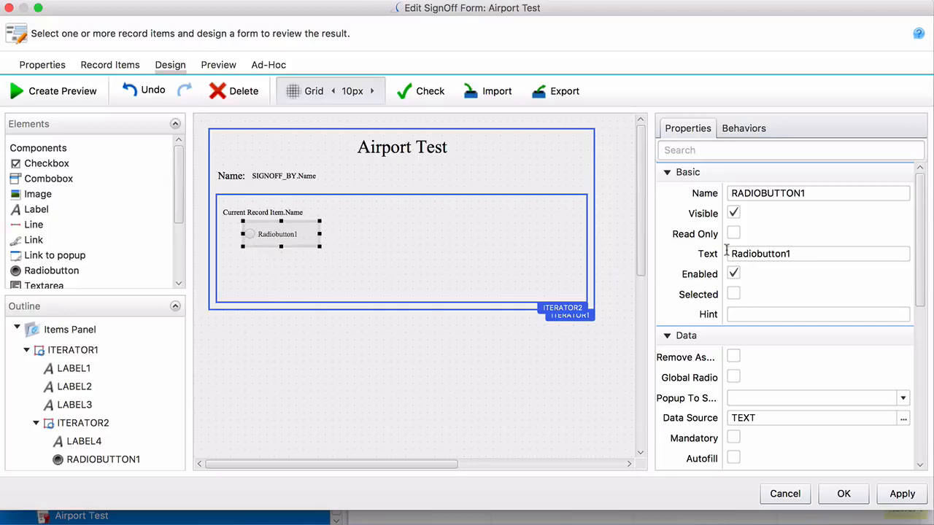
click(759, 257)
key(BackSpace)
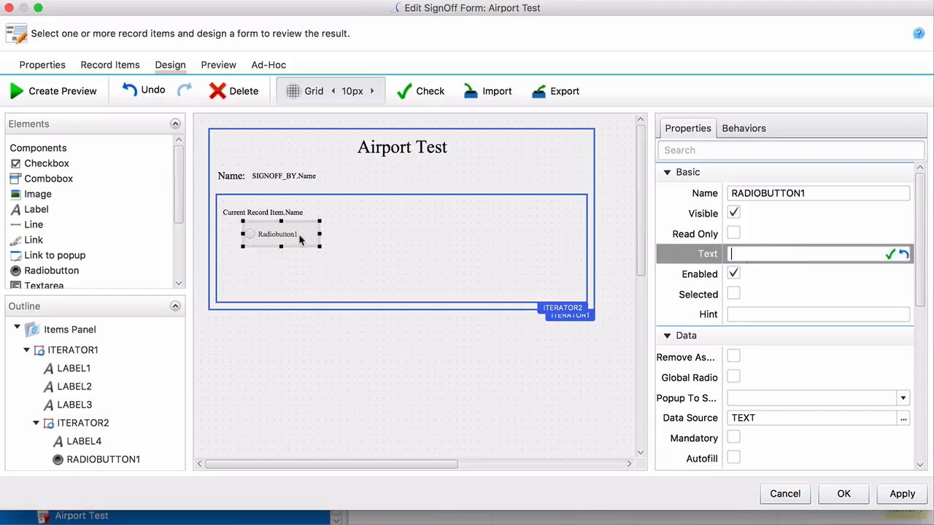
drag(319, 234, 259, 253)
Step: Paste two more radio buttons, snapping the second to the grid and placing the third below it
key(super+c)
key(super+v)
right_click(259, 253)
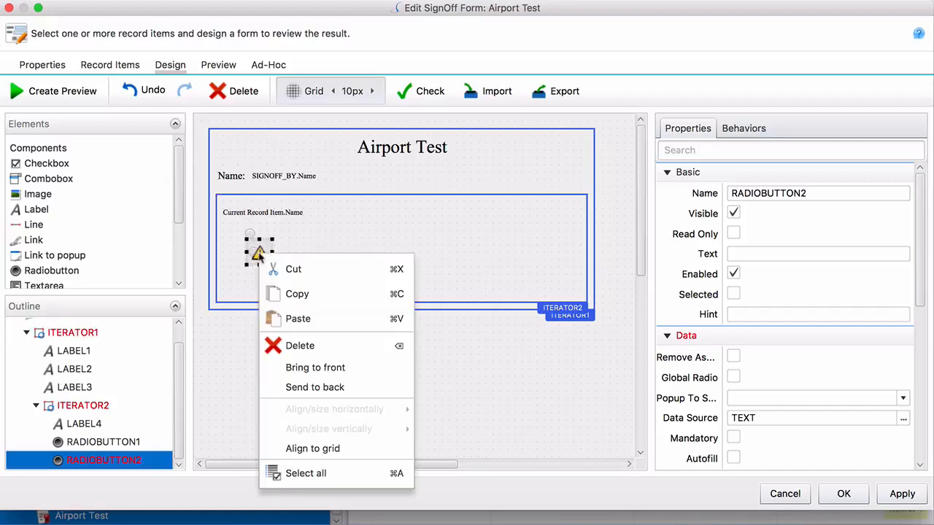
click(332, 449)
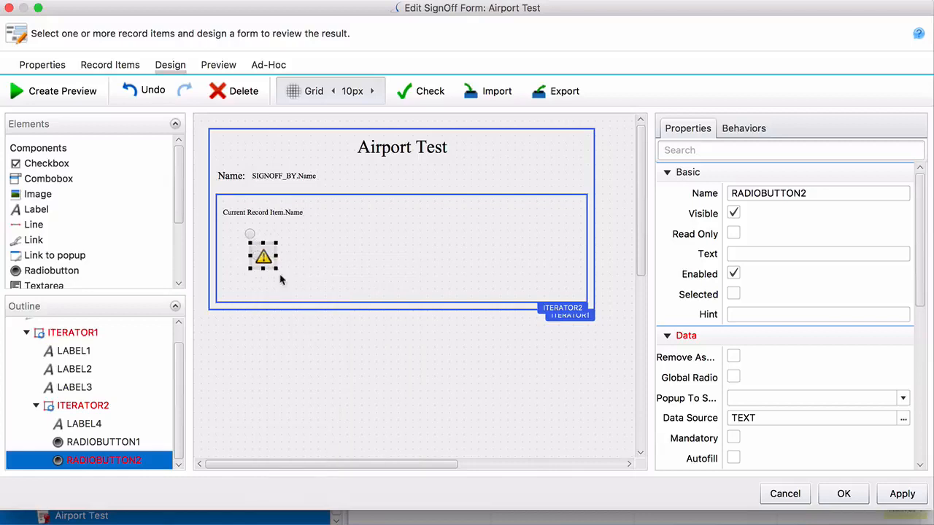
key(super+v)
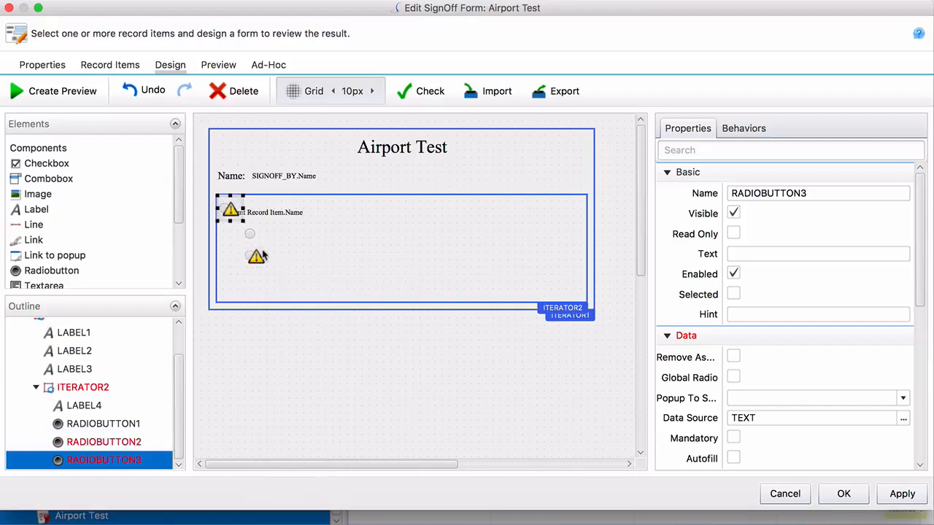
drag(232, 211, 251, 291)
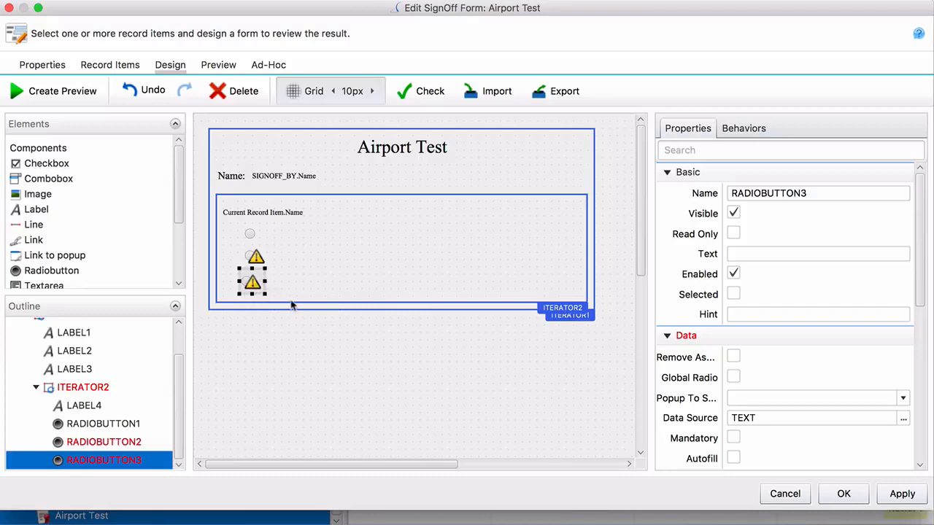
Step: Make the outer ITERATOR1 taller and stretch ITERATOR2 to height 180
click(293, 306)
click(404, 310)
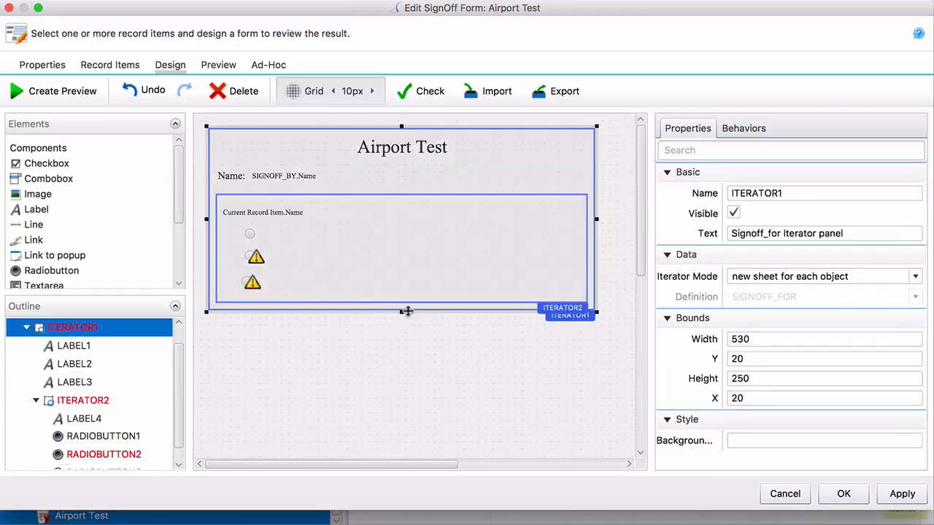
drag(403, 310, 402, 340)
click(406, 299)
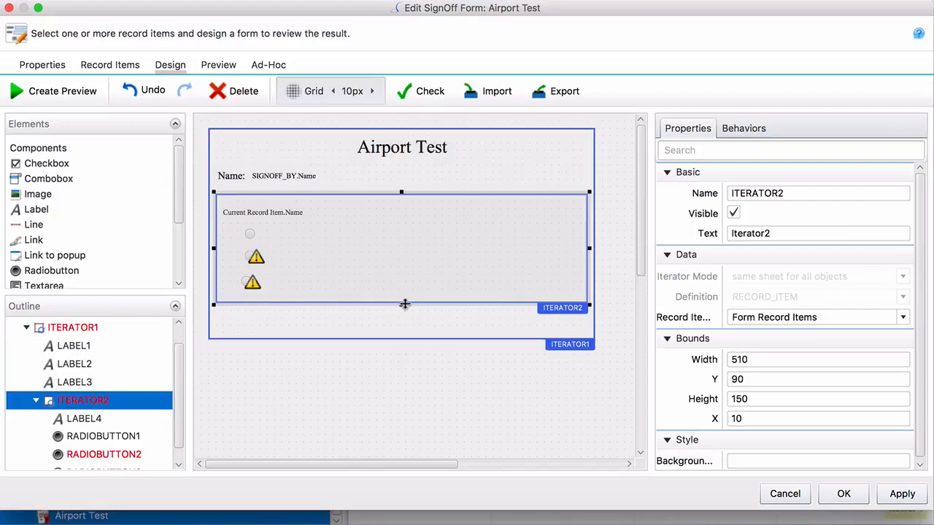
drag(404, 302, 402, 326)
Step: Duplicate the third radio button as a fourth one below it
click(251, 284)
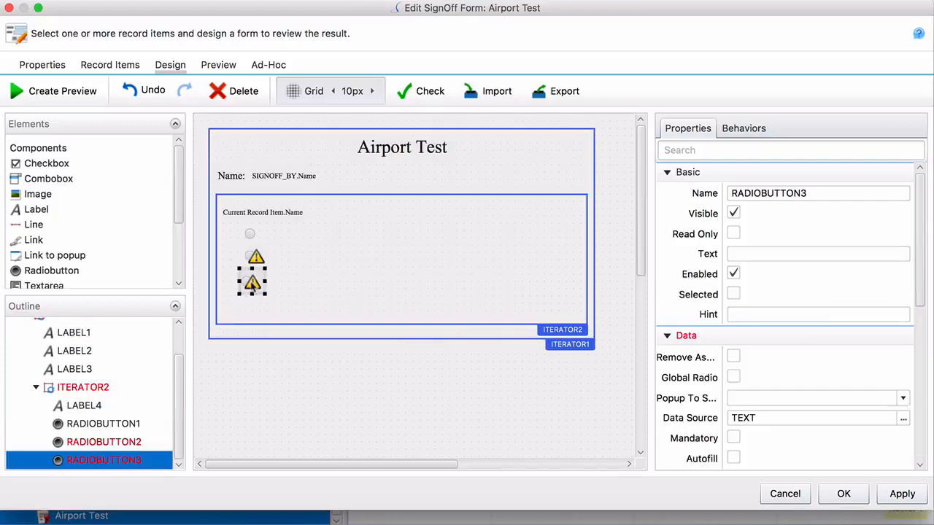
key(super+v)
drag(223, 216, 255, 310)
Step: Align all four radio buttons horizontally on their centres
click(251, 284)
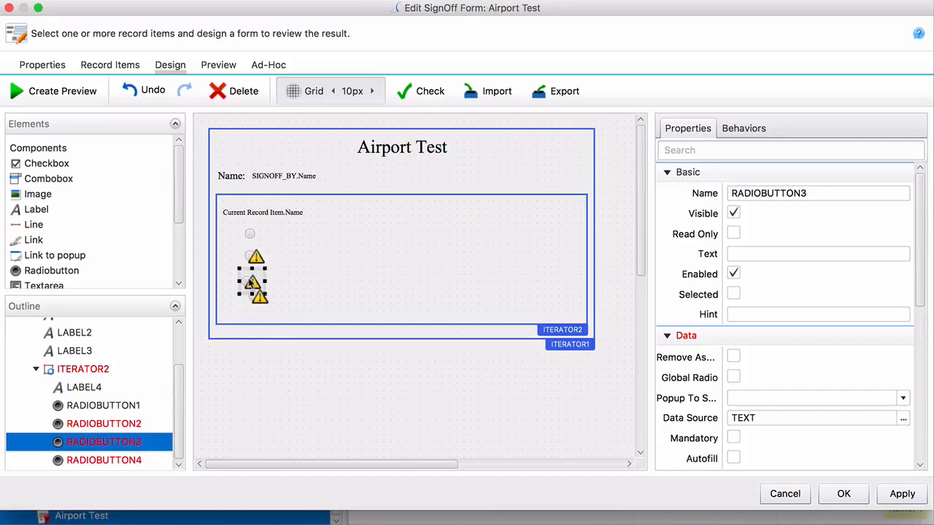
click(251, 234)
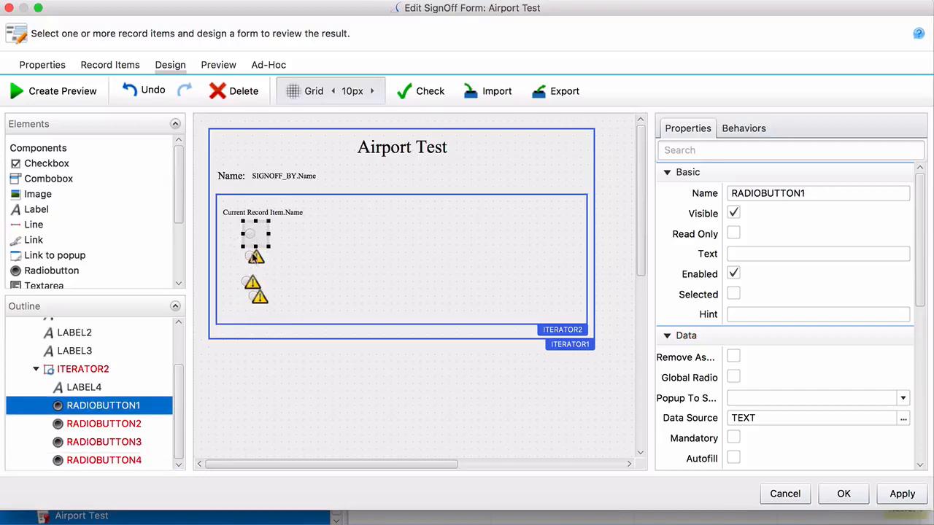
shift+click(254, 257)
shift+click(252, 283)
shift+click(256, 302)
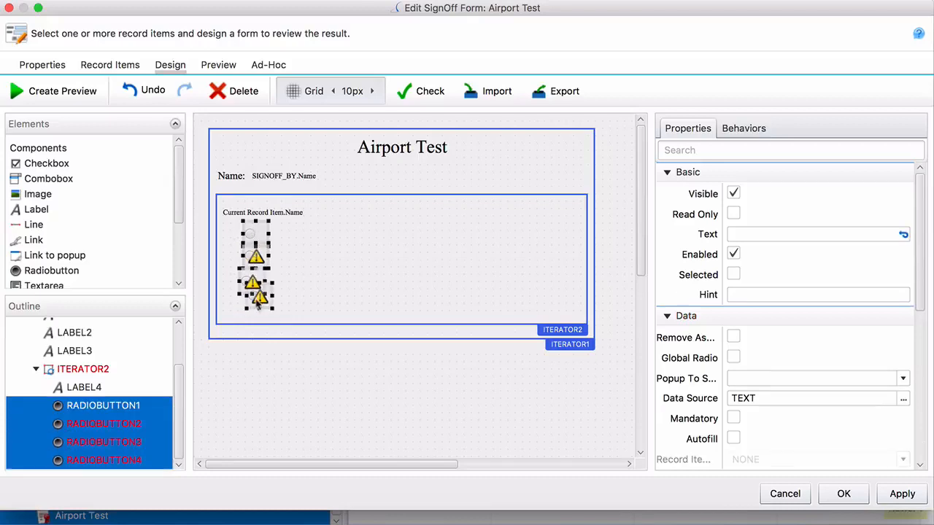
shift+click(257, 303)
shift+click(257, 304)
right_click(256, 302)
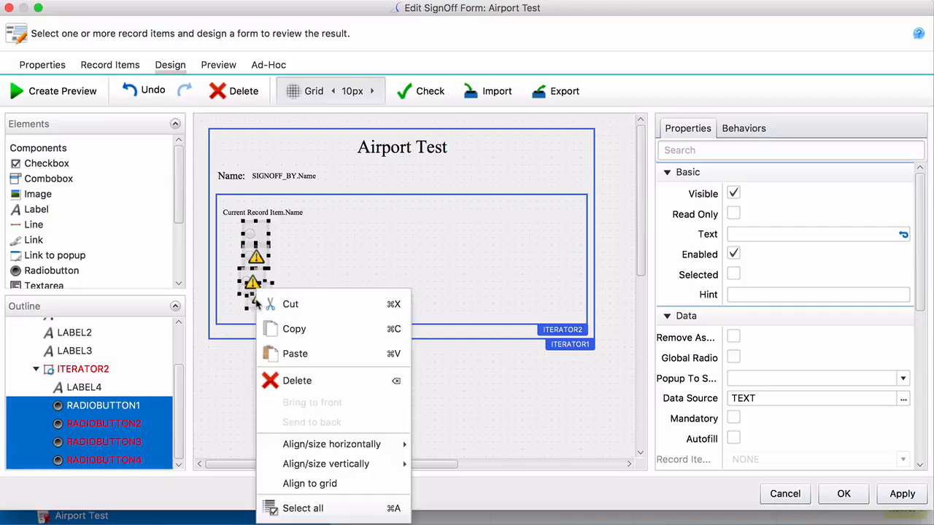
mouse_move(353, 442)
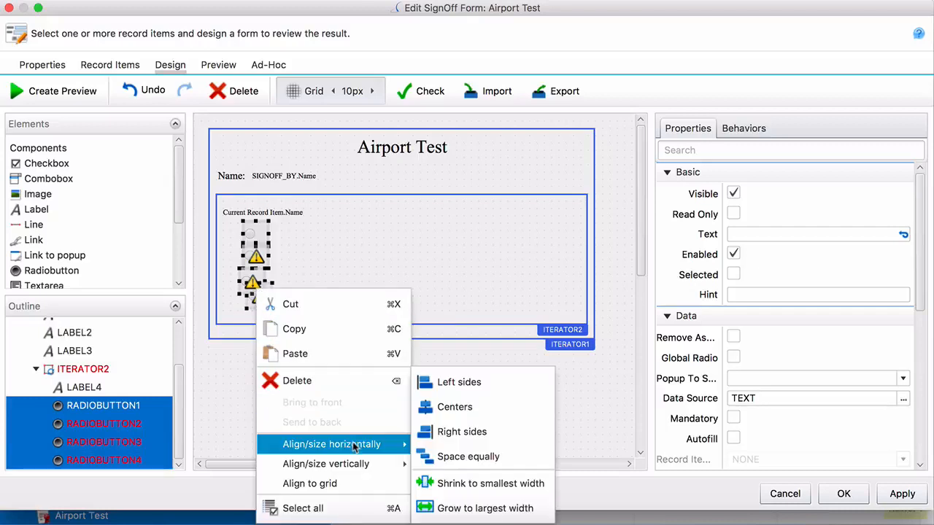
click(441, 410)
click(394, 408)
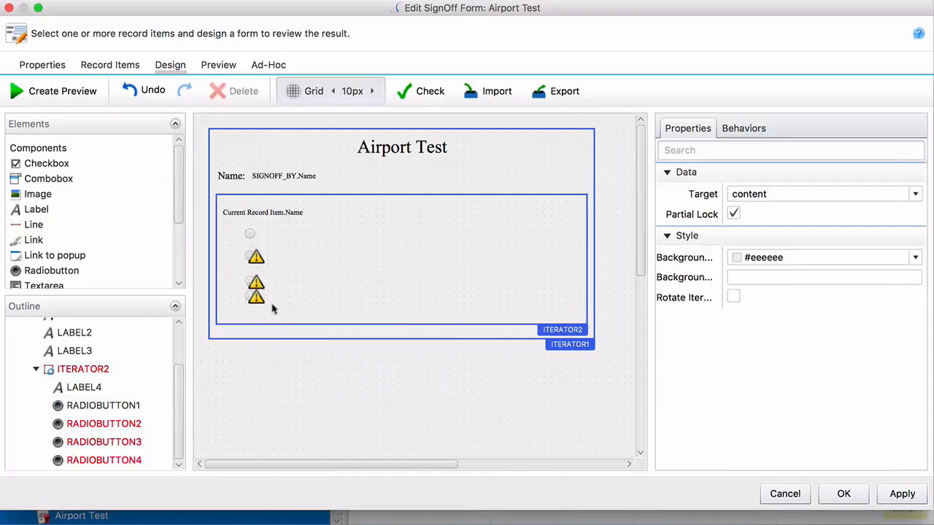
Step: Move the fourth radio button down so it sits below the third
click(253, 285)
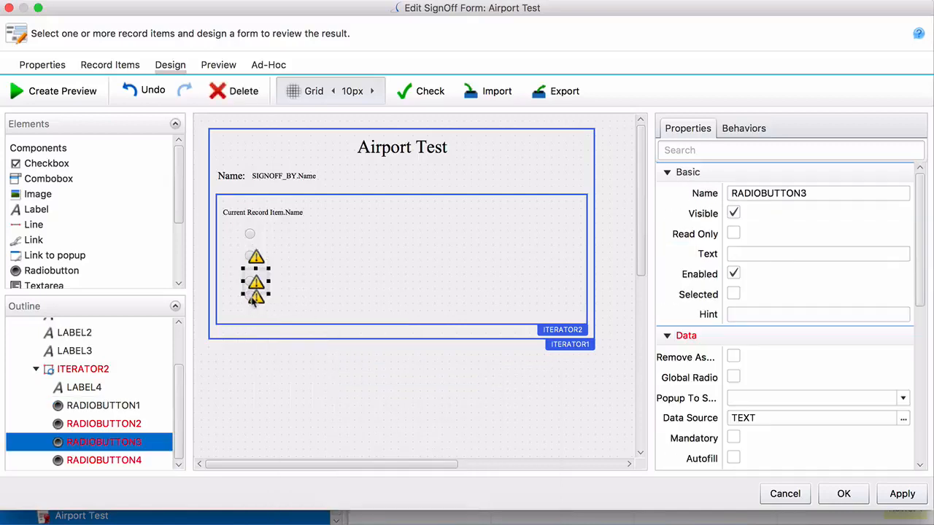
drag(253, 294, 252, 305)
click(305, 389)
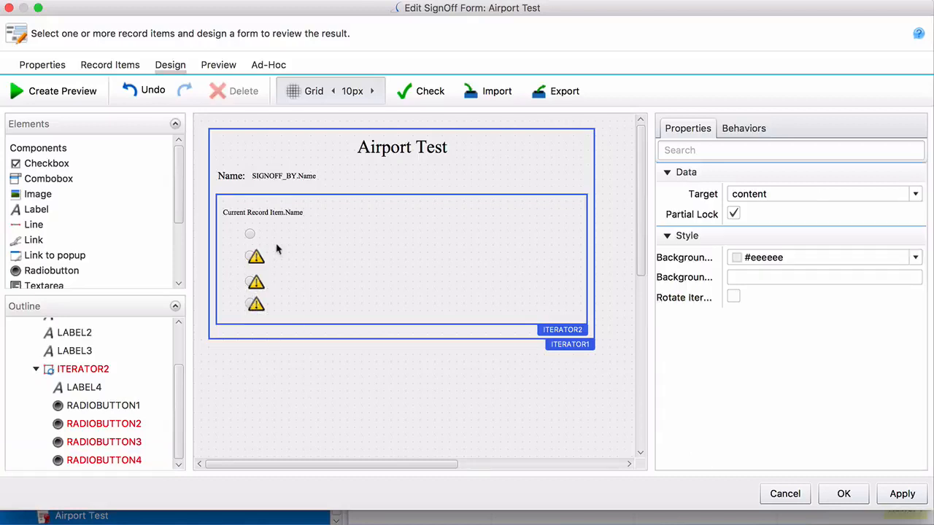
click(250, 233)
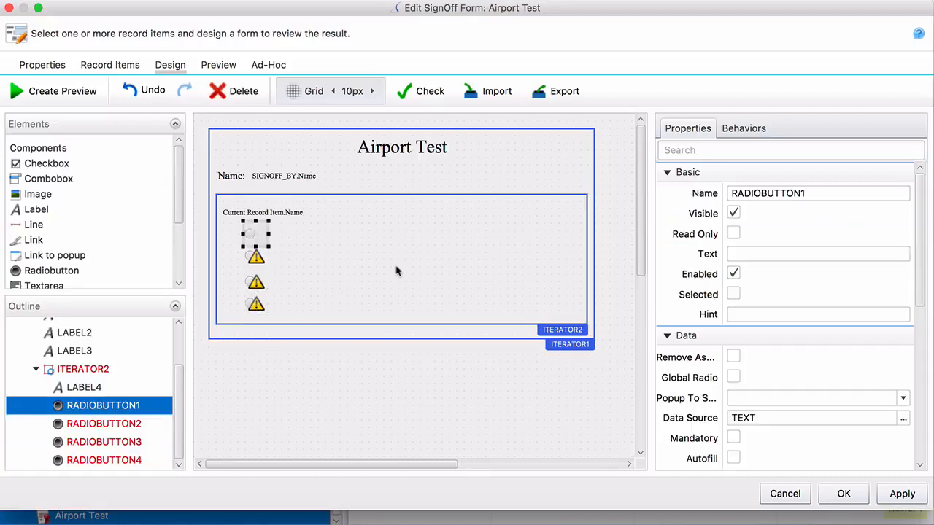
Step: Set RADIOBUTTON1's data source to the Answer ABCD set with item A
scroll(708, 388, down, 2)
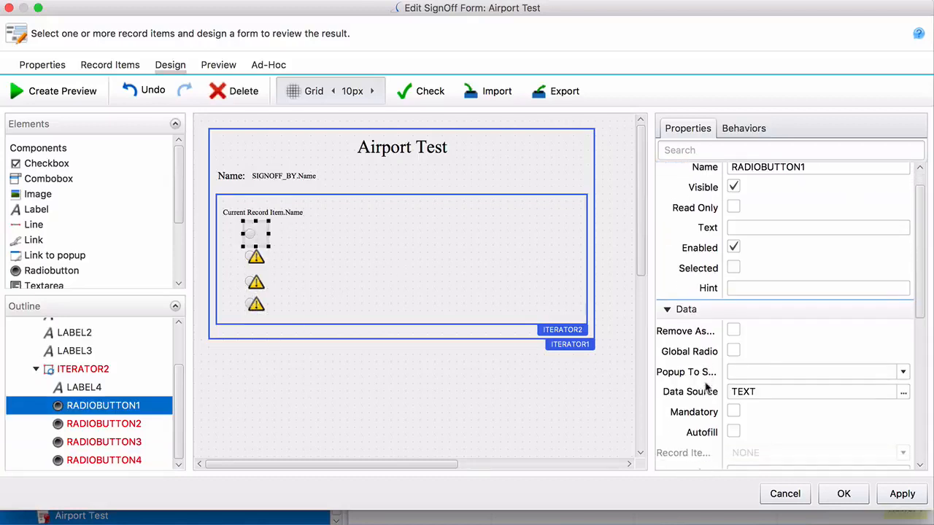
click(903, 394)
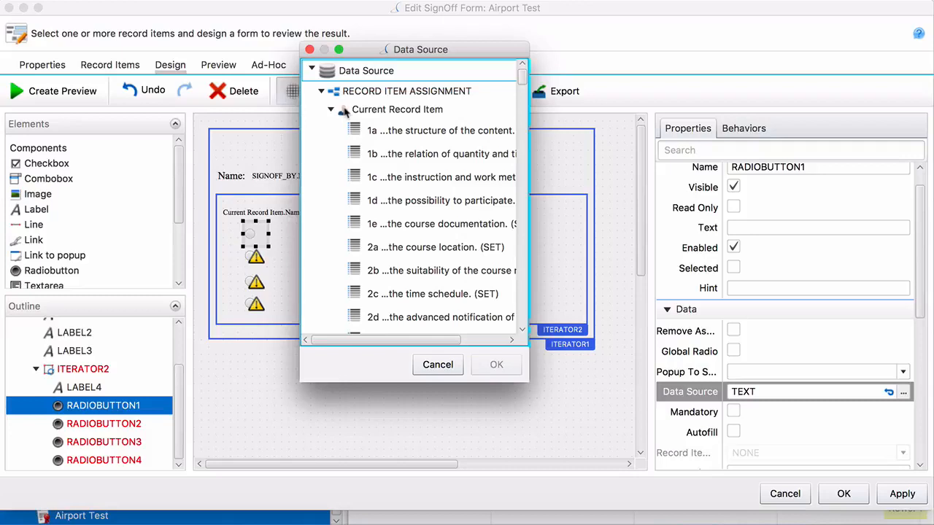
scroll(363, 167, down, 10)
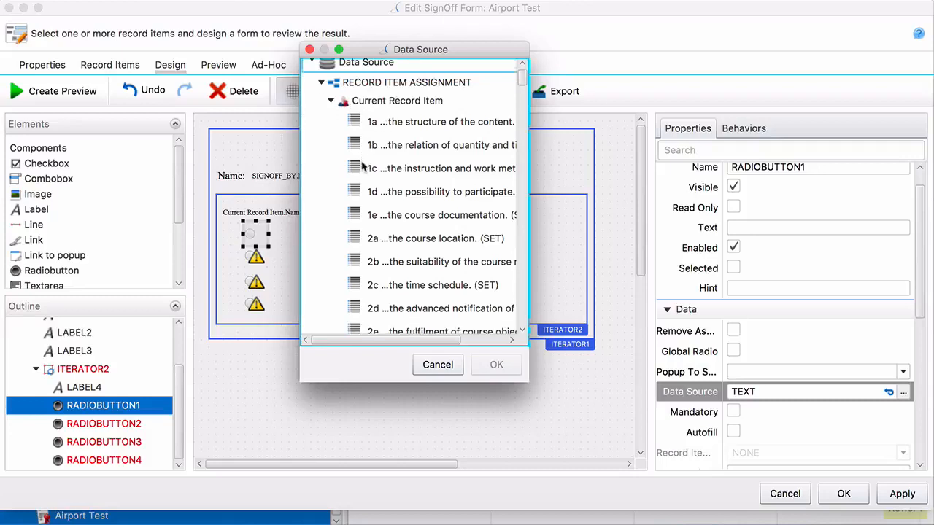
scroll(362, 166, down, 6)
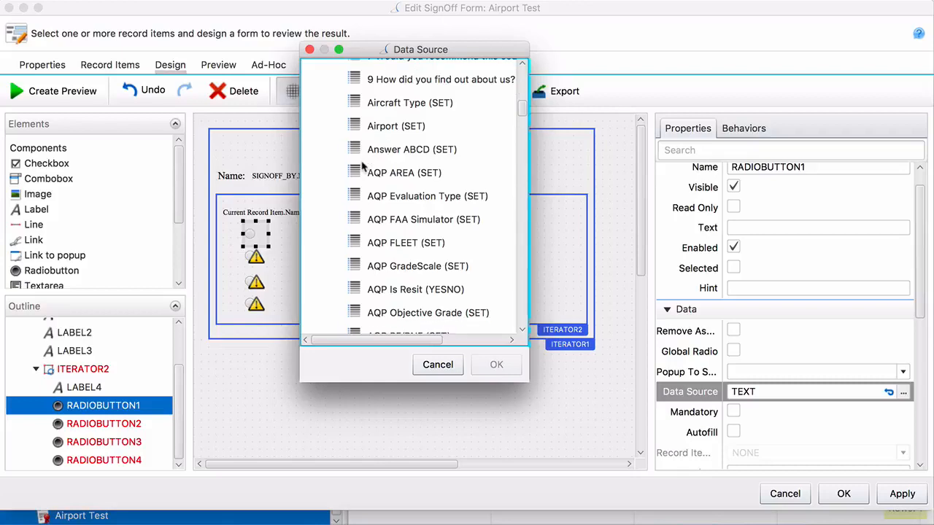
click(390, 159)
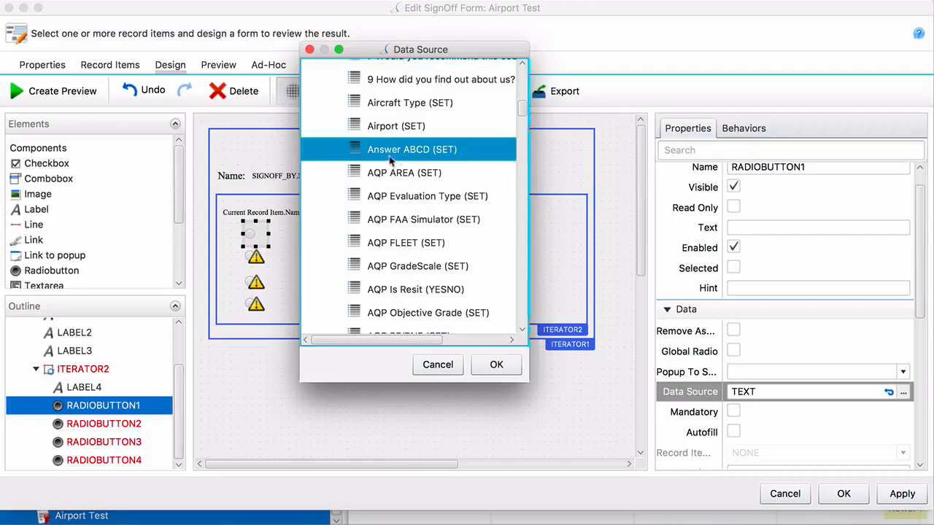
click(493, 367)
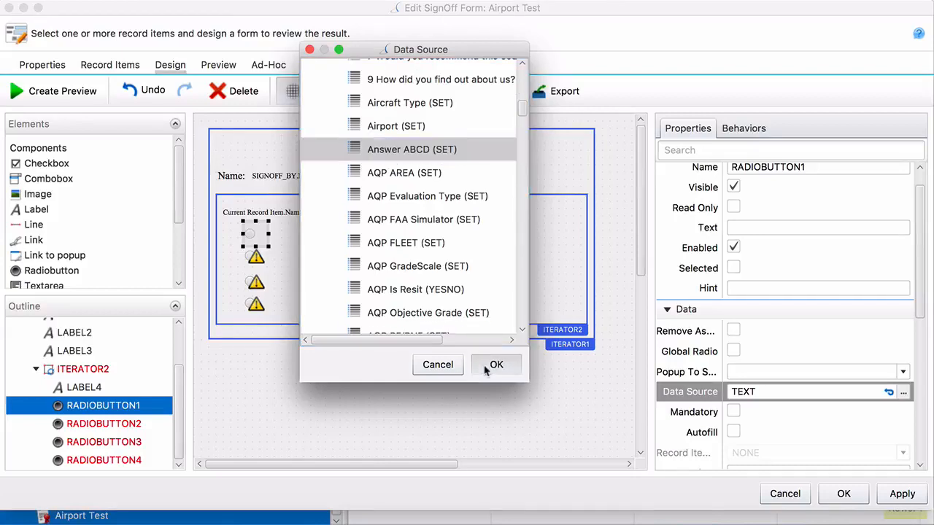
scroll(733, 419, down, 3)
click(751, 406)
click(737, 438)
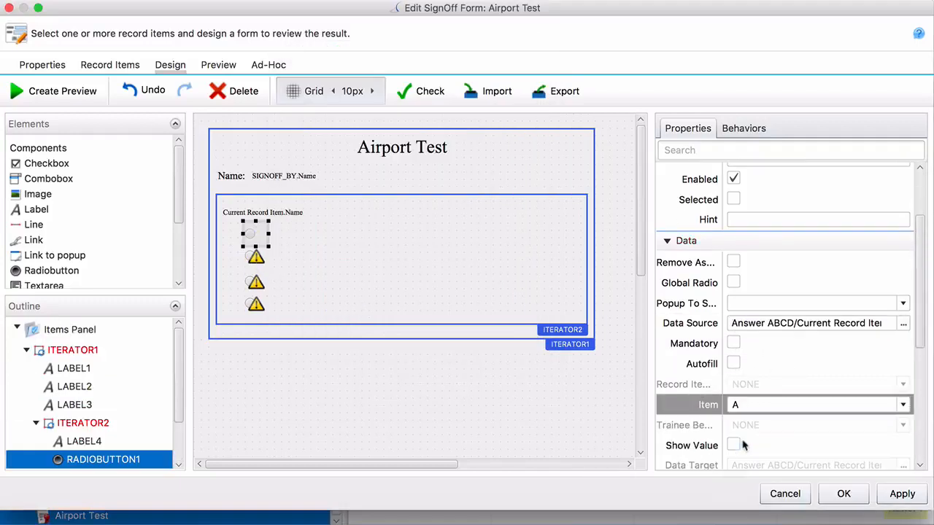
click(254, 263)
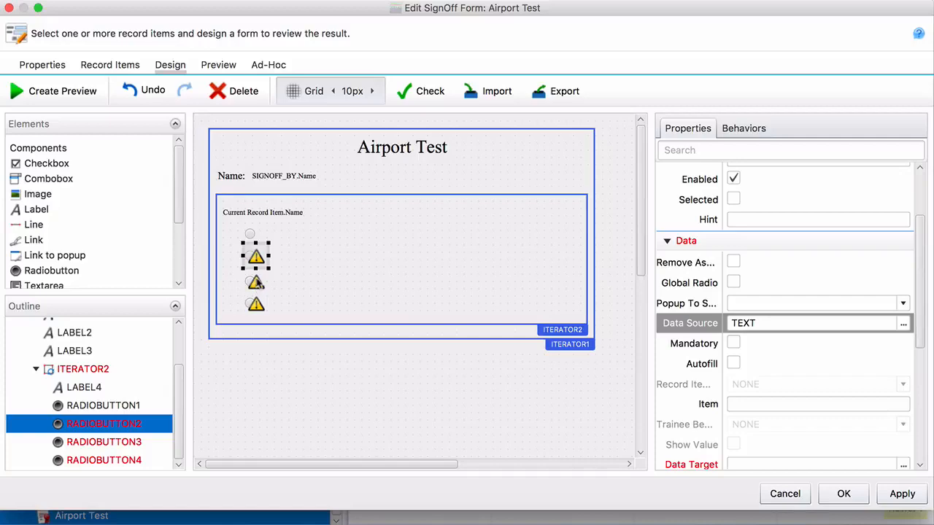
Step: Set the data source of RADIOBUTTON2 to RADIOBUTTON4 to the Answer ABCD set
shift+click(255, 283)
shift+click(255, 307)
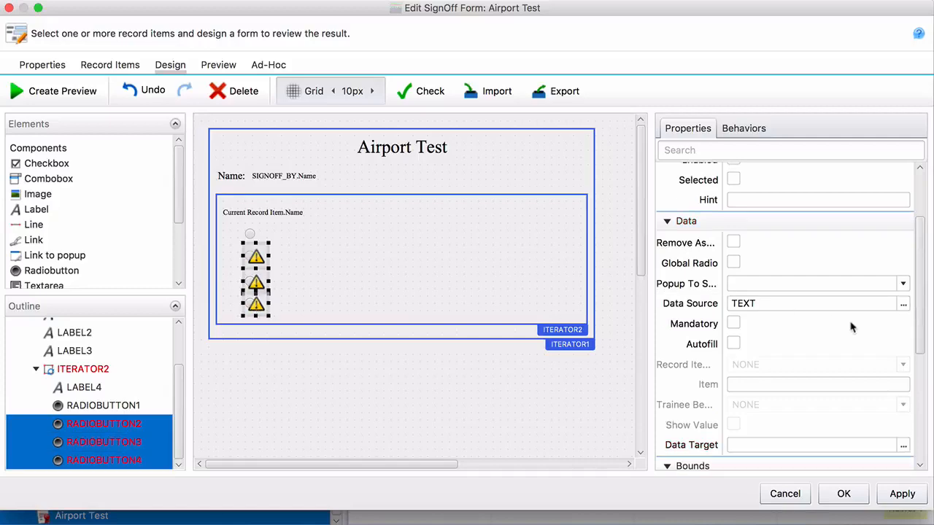
click(903, 303)
scroll(521, 116, down, 10)
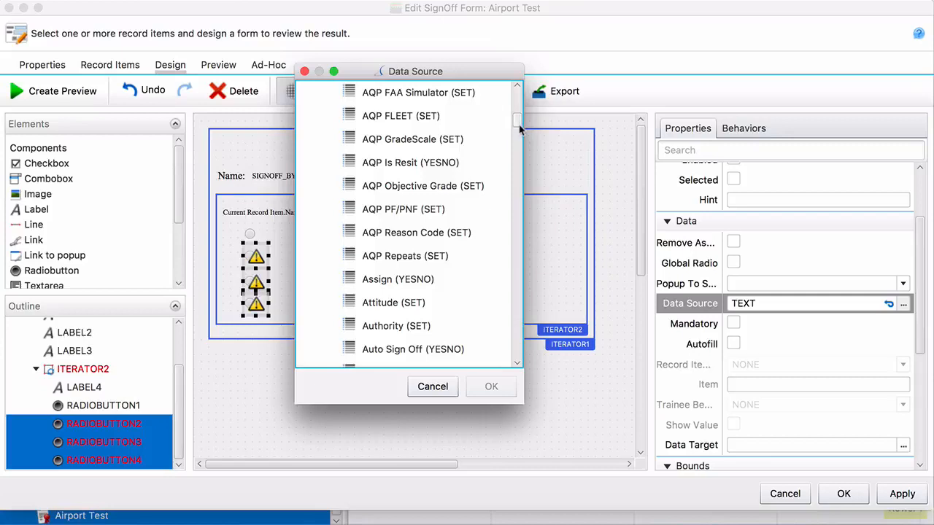
scroll(520, 128, up, 4)
click(446, 110)
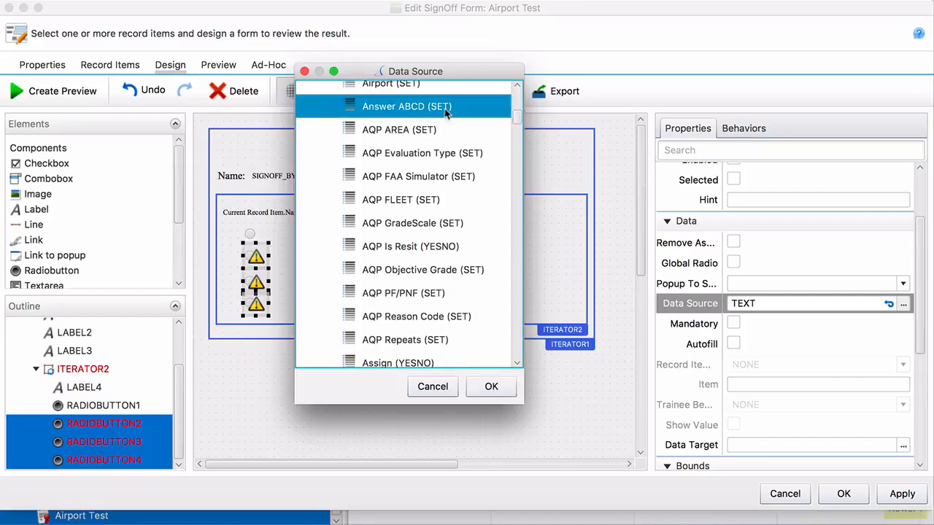
click(488, 388)
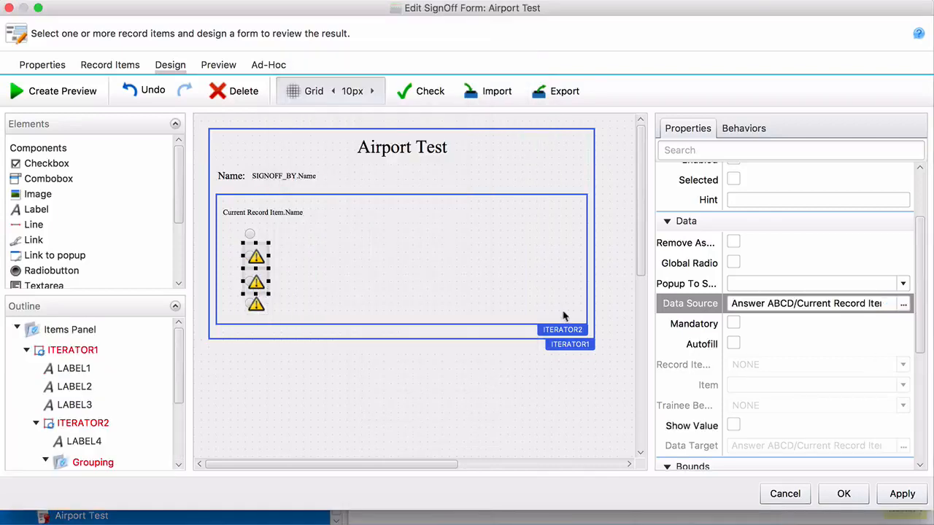
Step: Give radio buttons two, three and four the items B, C and D
click(252, 256)
click(818, 405)
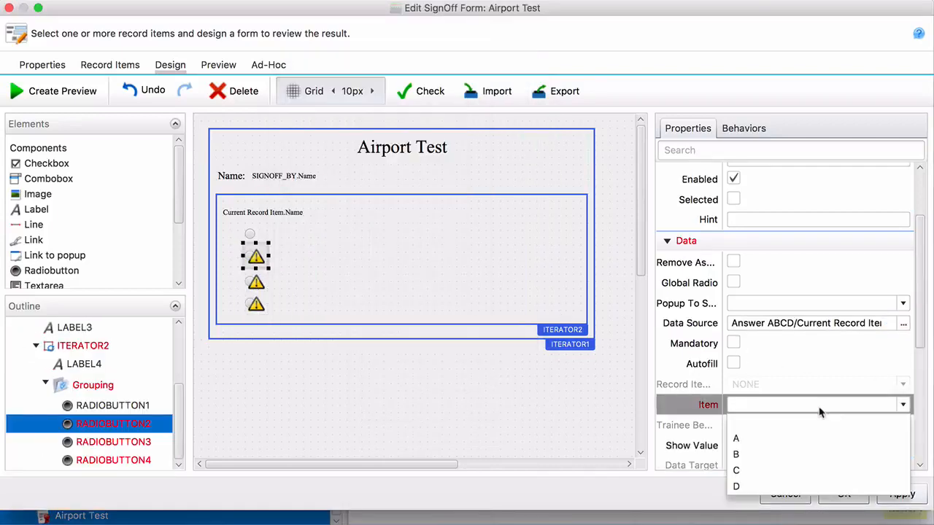
click(765, 450)
click(254, 284)
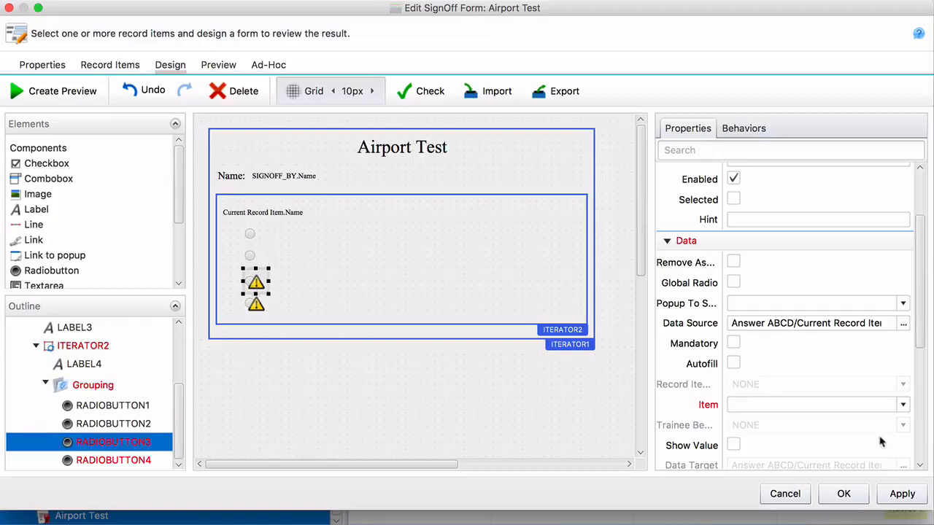
click(818, 405)
click(771, 469)
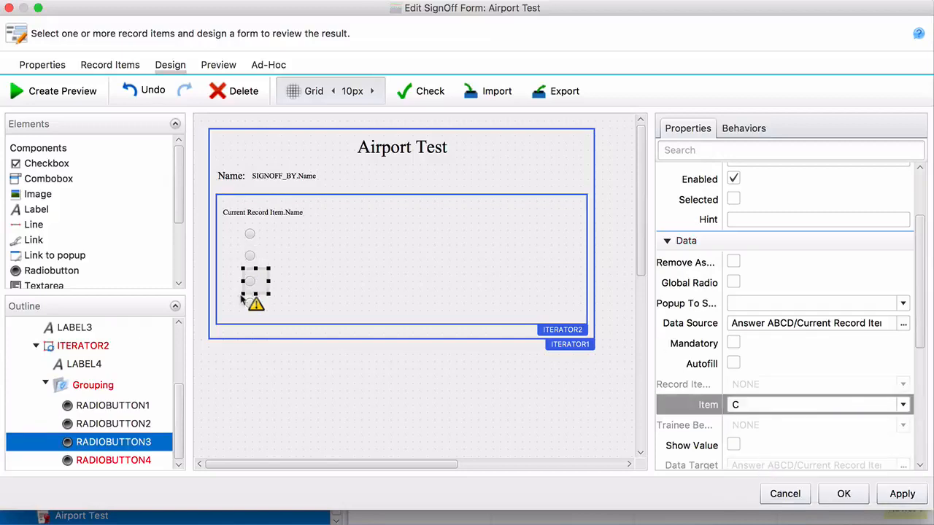
click(256, 303)
click(789, 405)
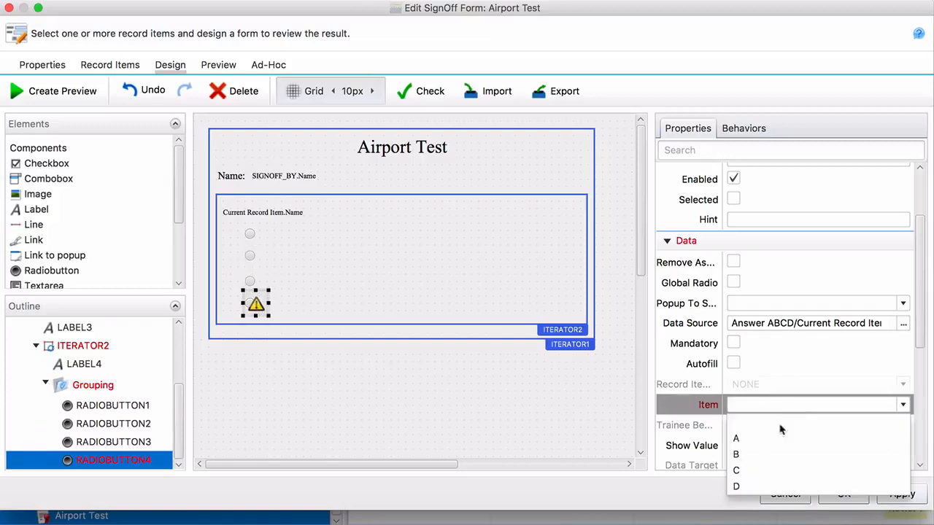
click(765, 488)
click(305, 402)
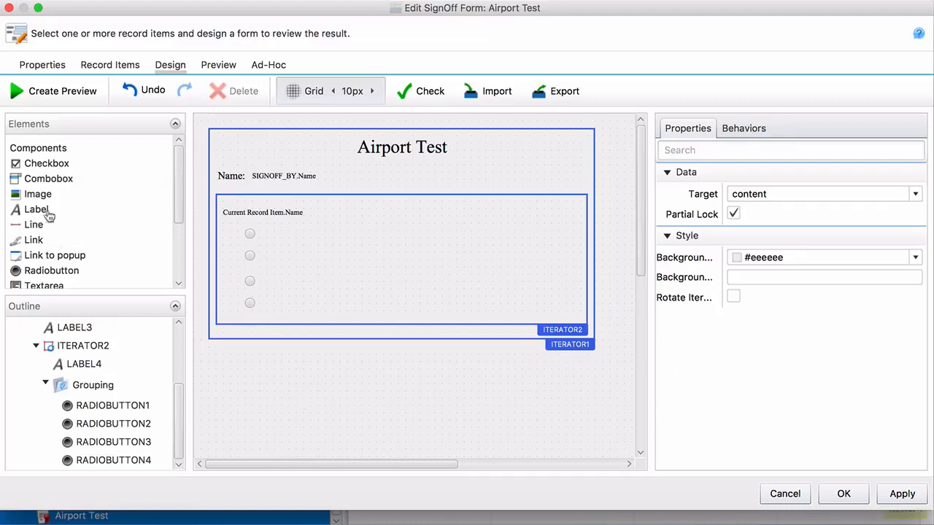
Step: Add a 200-wide label beside the first radio button and paste three copies beside the others
drag(47, 214, 284, 235)
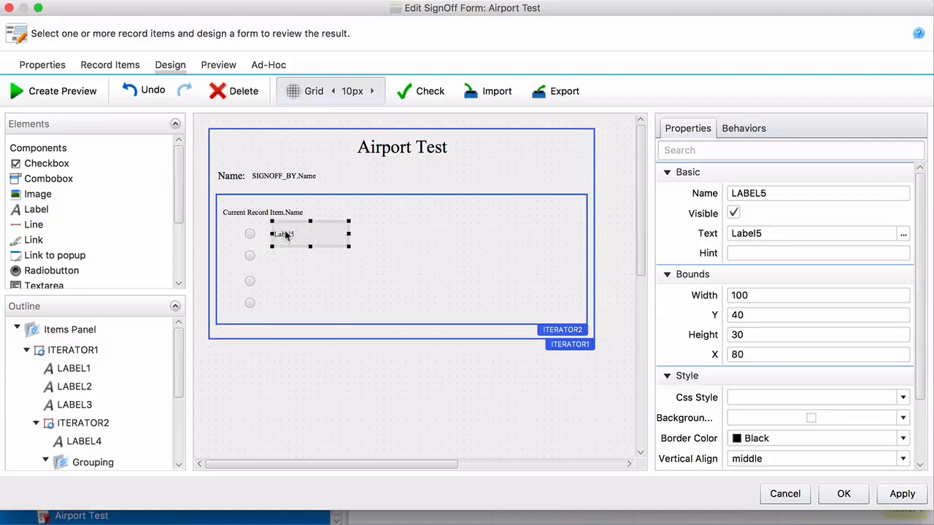
drag(348, 234, 422, 234)
key(super+c)
key(super+v)
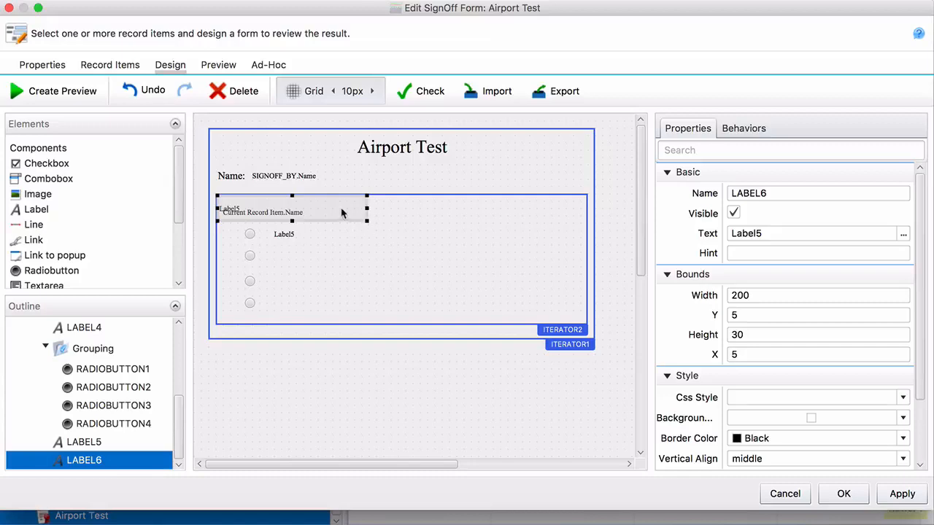
drag(345, 216, 402, 263)
key(super+v)
drag(333, 207, 392, 279)
key(super+v)
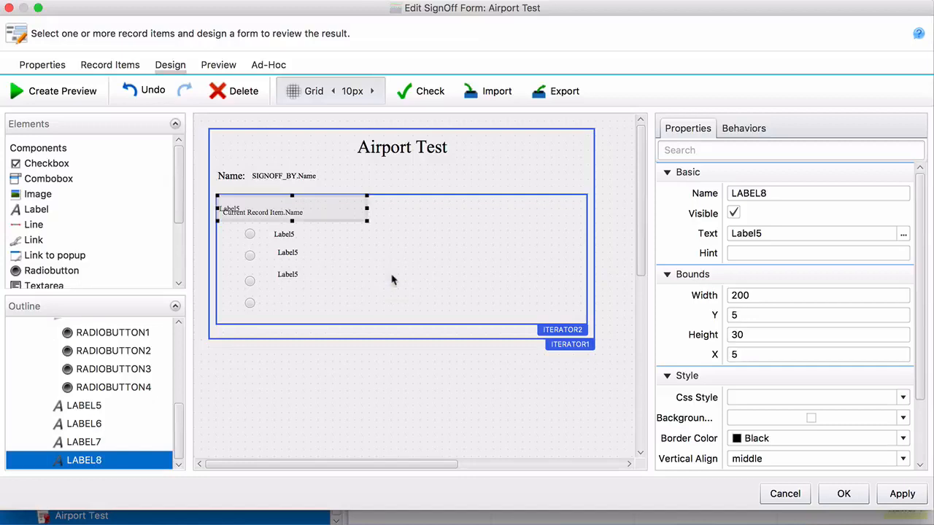
drag(340, 220, 391, 315)
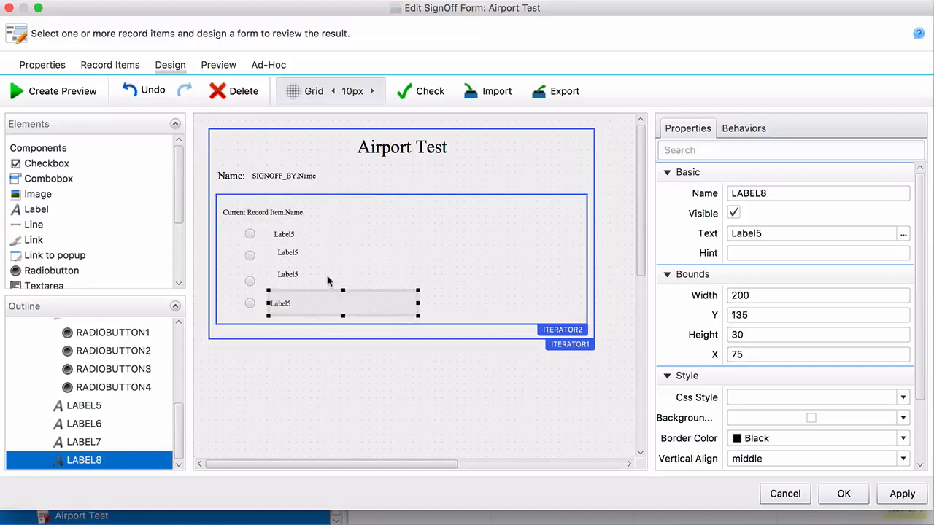
Step: Nudge the third answer label down 10px
click(252, 304)
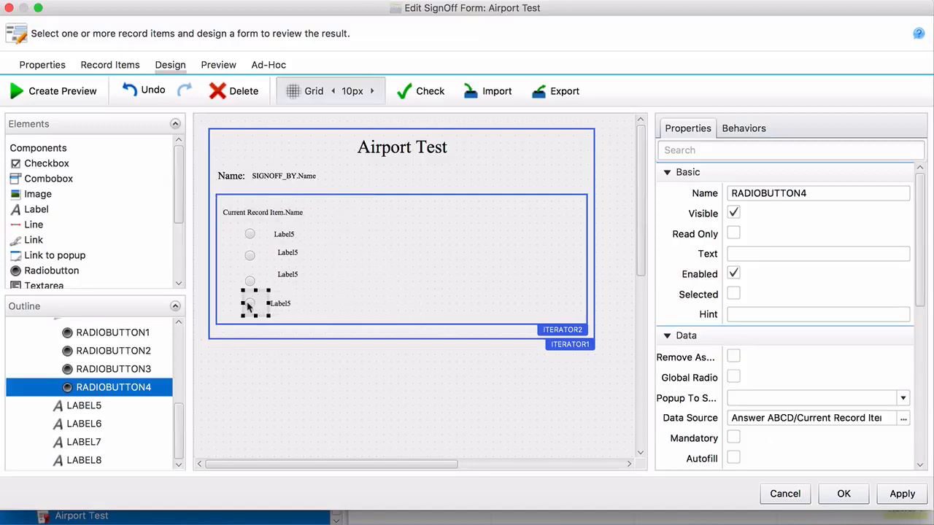
click(251, 283)
shift+click(308, 274)
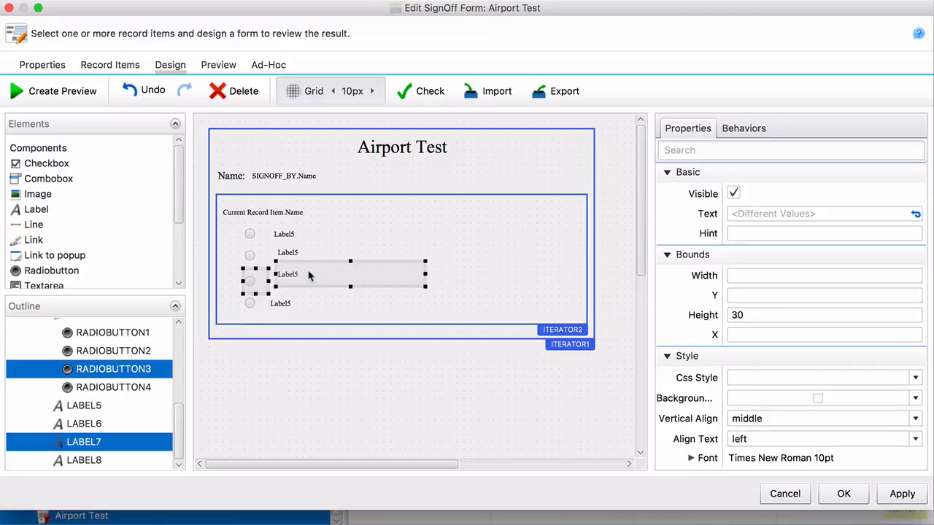
click(309, 280)
key(Down)
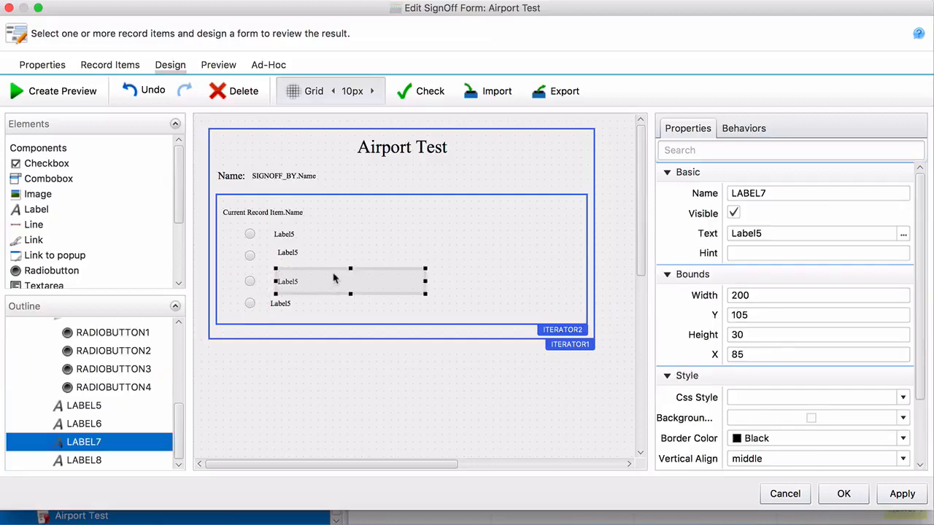
Step: Align the four answer labels horizontally on their centres
click(292, 257)
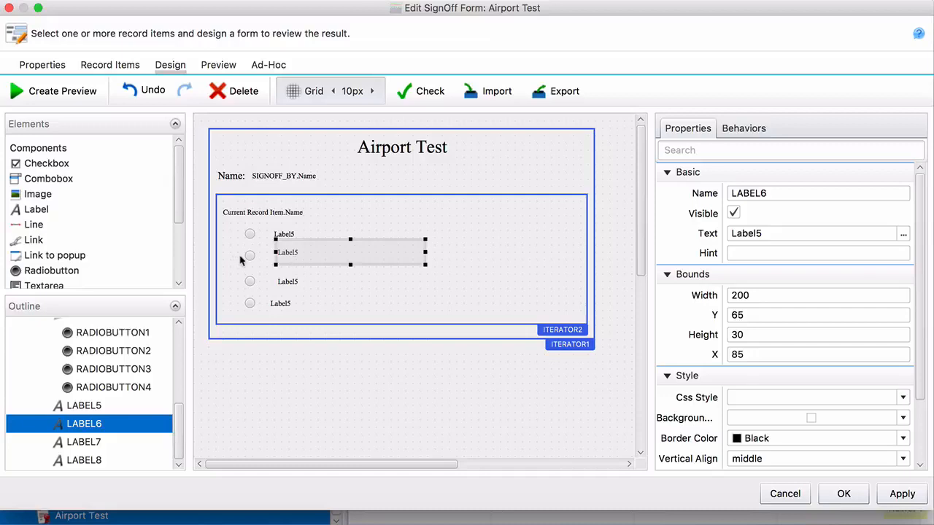
click(243, 263)
click(253, 260)
click(281, 260)
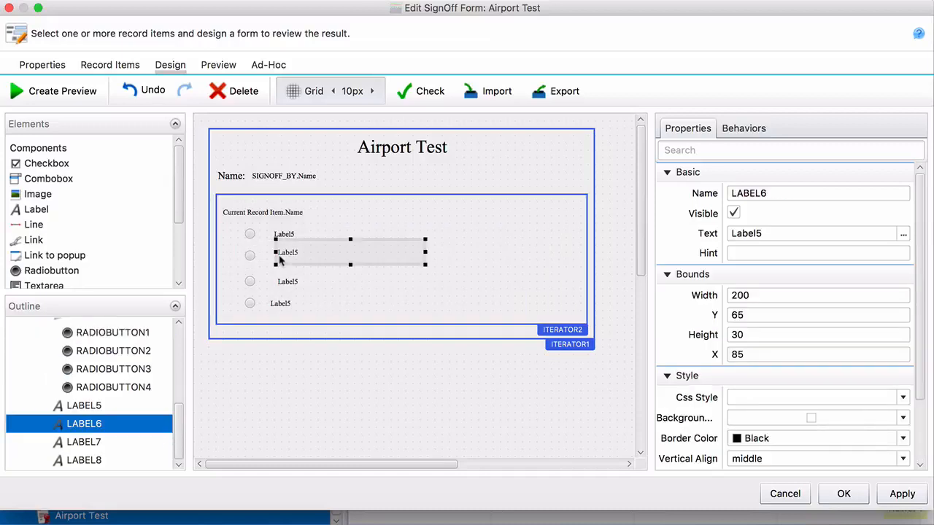
click(283, 235)
click(289, 256)
click(321, 234)
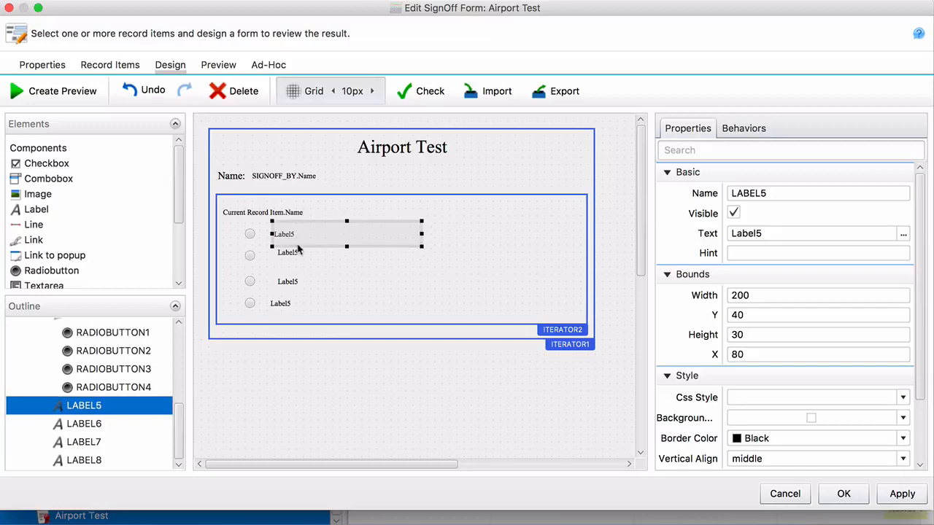
shift+click(292, 261)
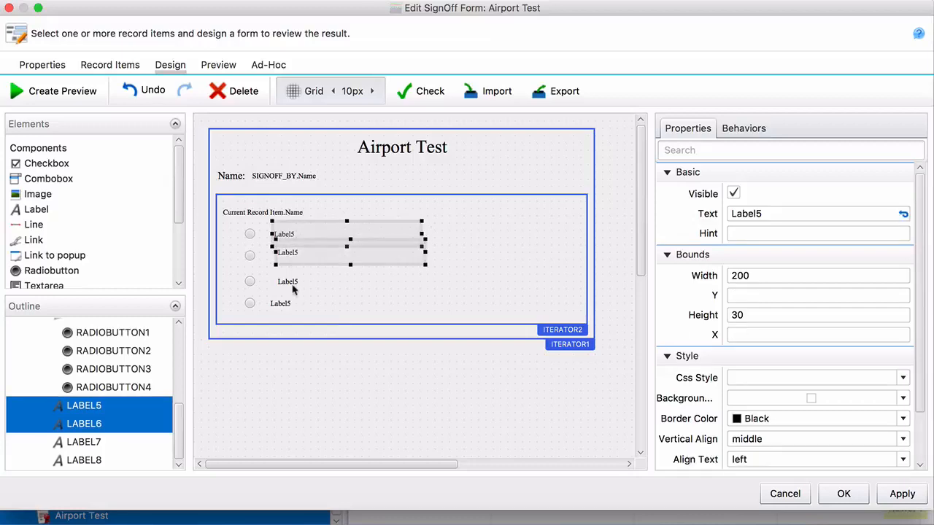
shift+click(294, 288)
shift+click(290, 305)
right_click(306, 308)
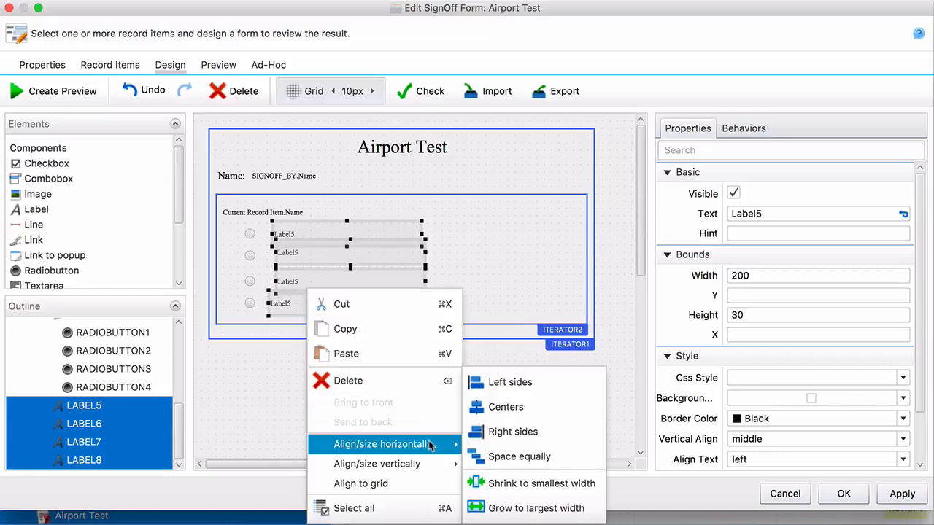
mouse_move(456, 446)
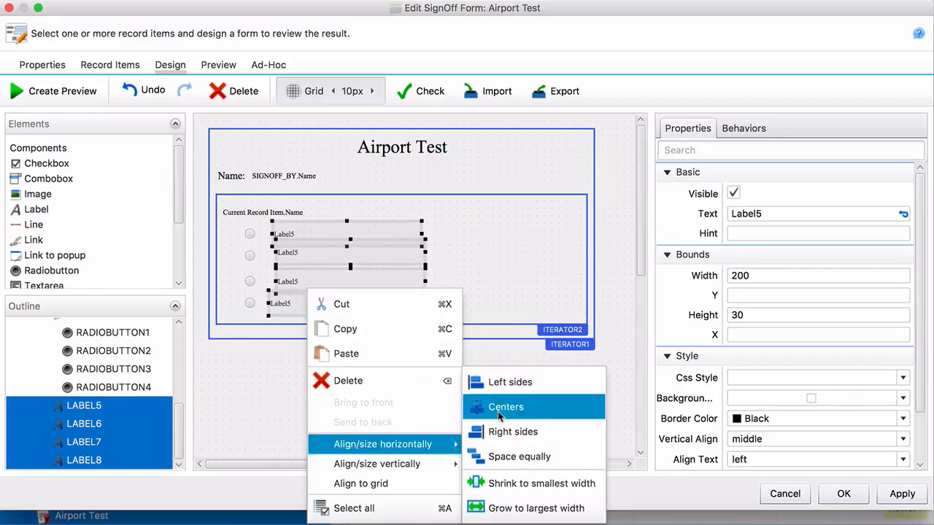
click(497, 411)
Step: Bind the first answer label's text to Current Record Item.A
click(473, 263)
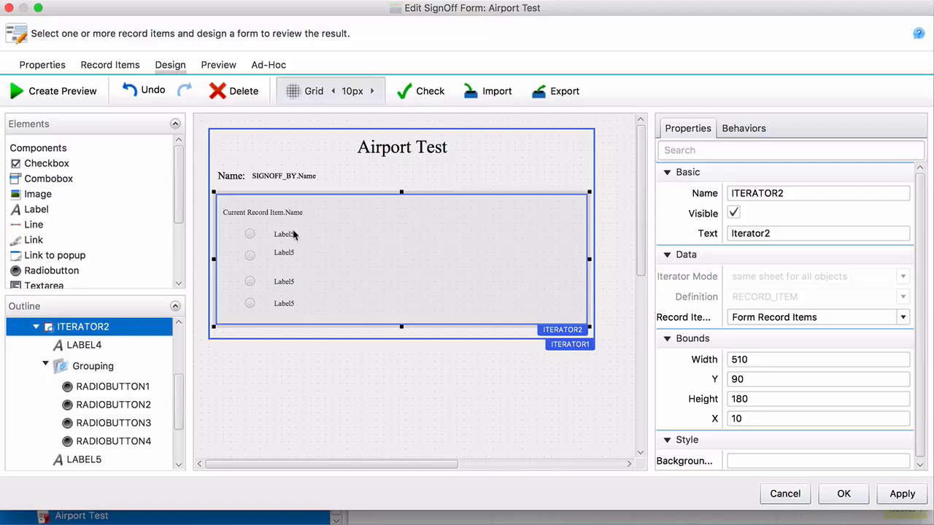
click(294, 234)
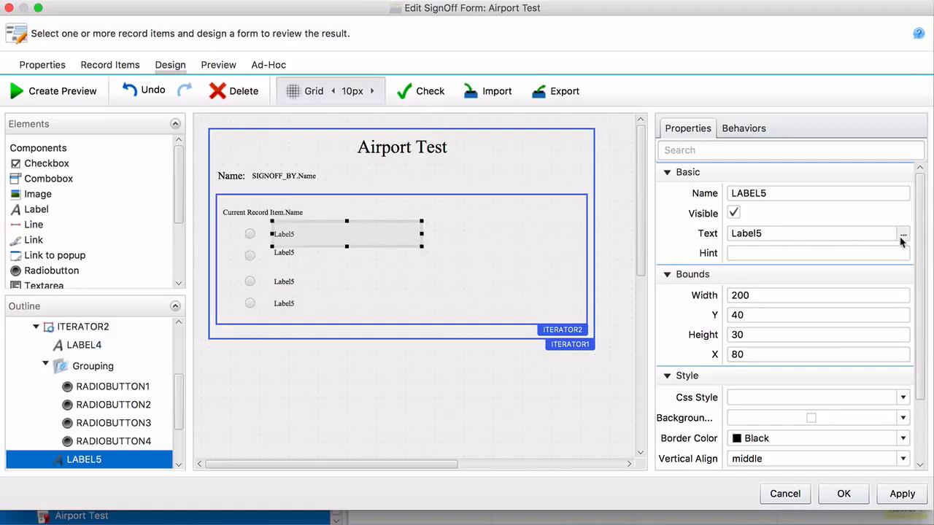
click(906, 236)
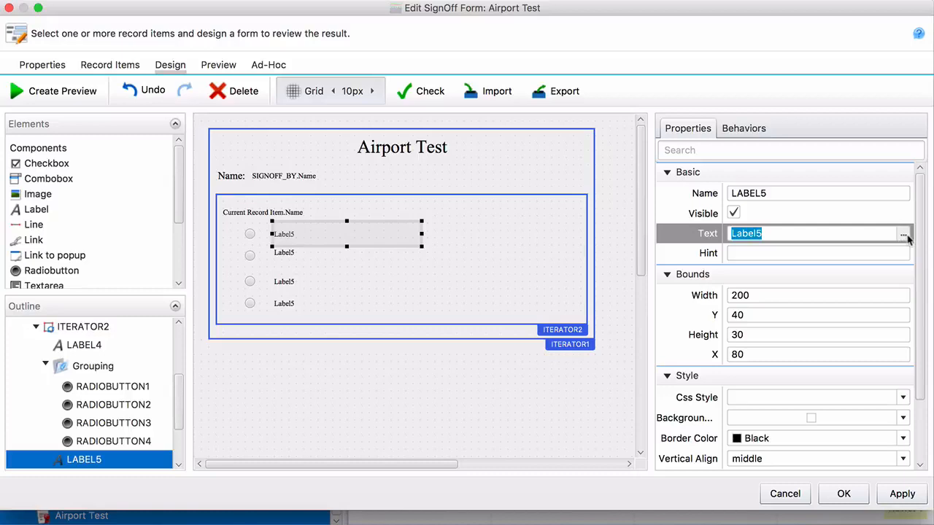
click(903, 235)
click(346, 201)
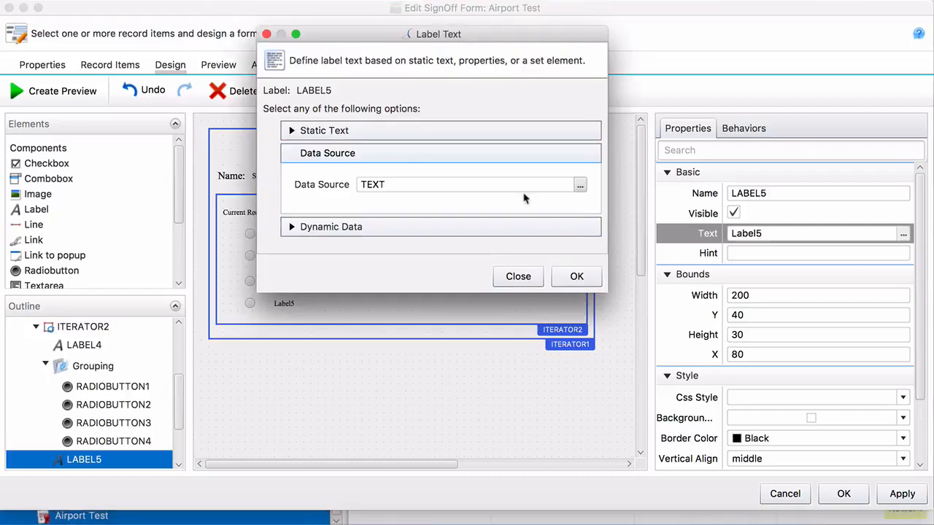
click(581, 187)
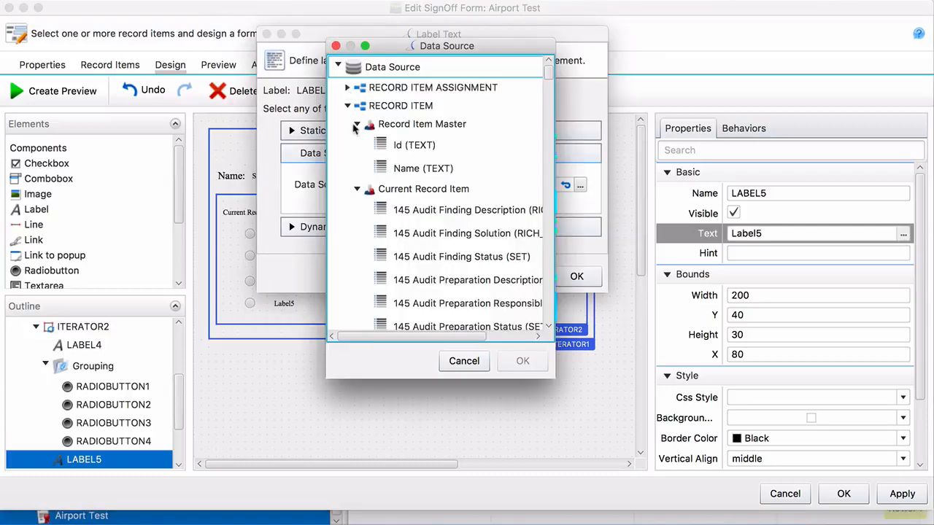
scroll(364, 211, down, 5)
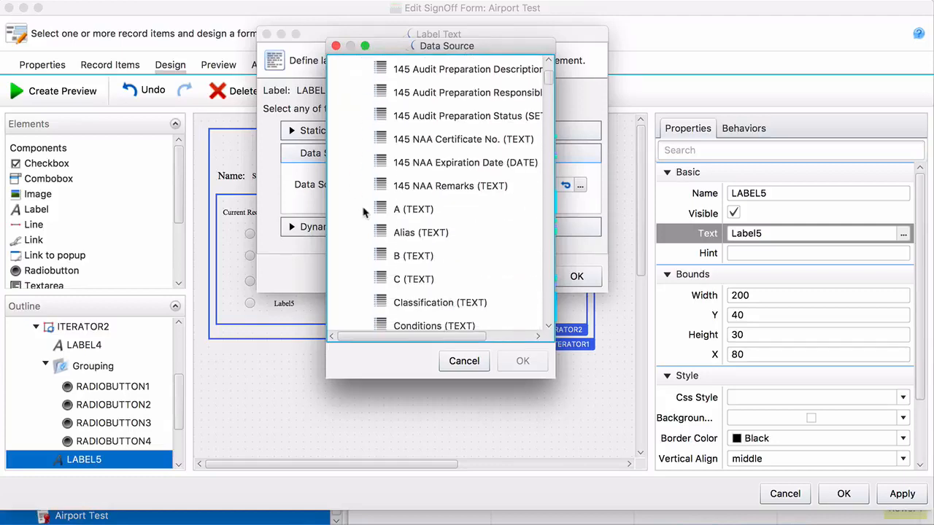
click(410, 211)
click(522, 361)
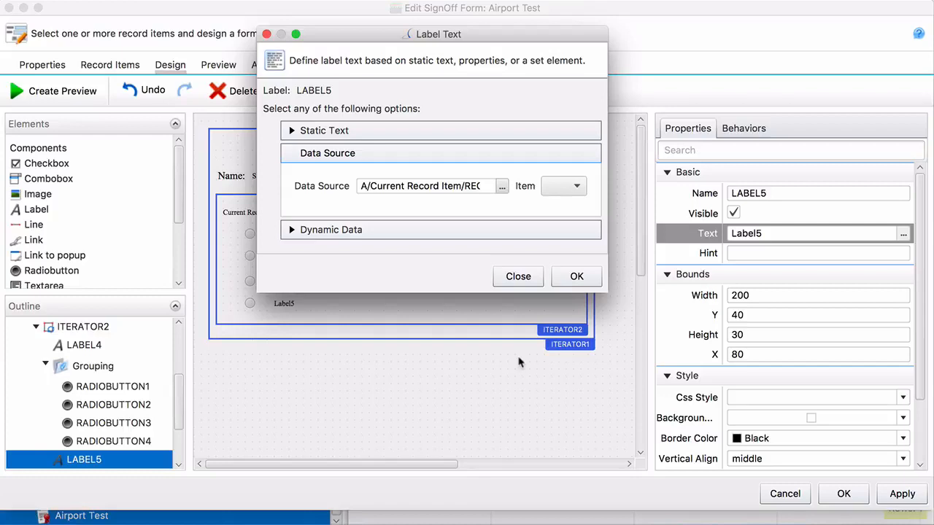
click(578, 277)
Step: Bind the second answer label's text to Current Record Item.B
click(305, 255)
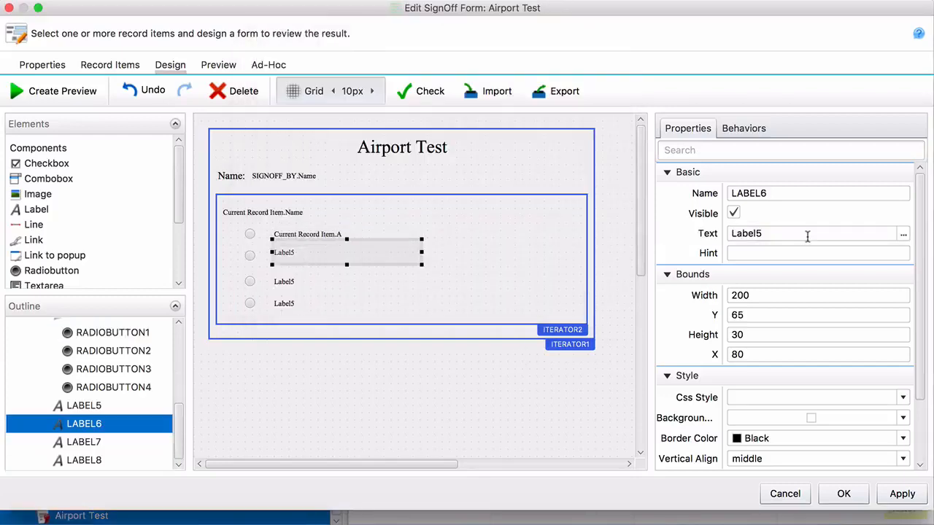
click(905, 236)
click(337, 205)
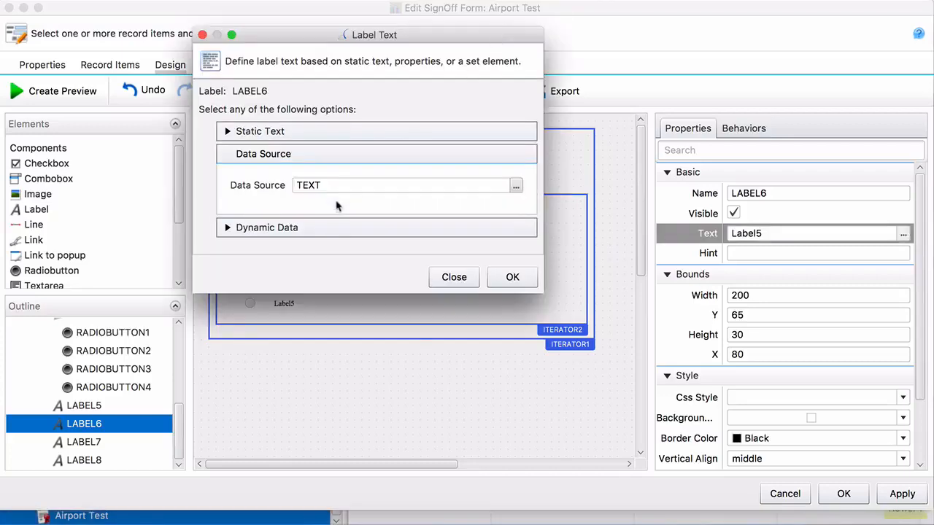
click(516, 186)
click(277, 62)
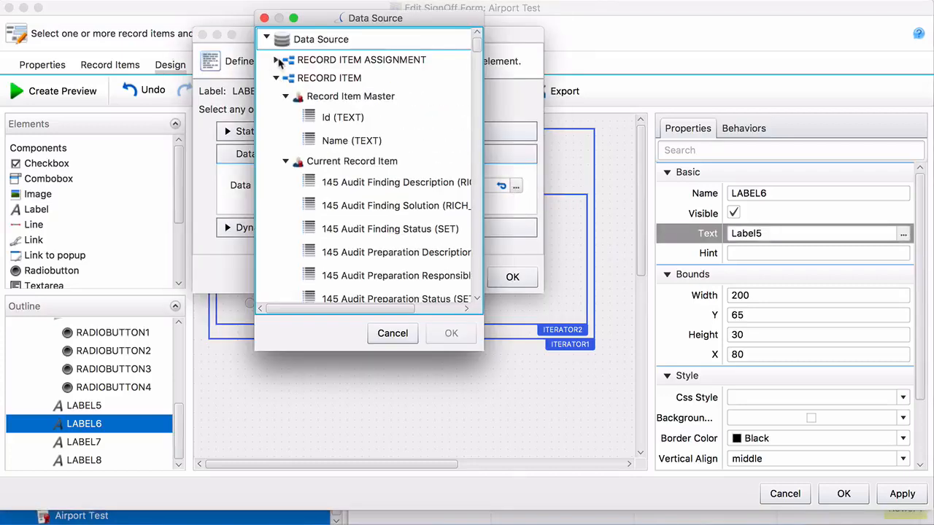
scroll(340, 150, down, 10)
click(341, 134)
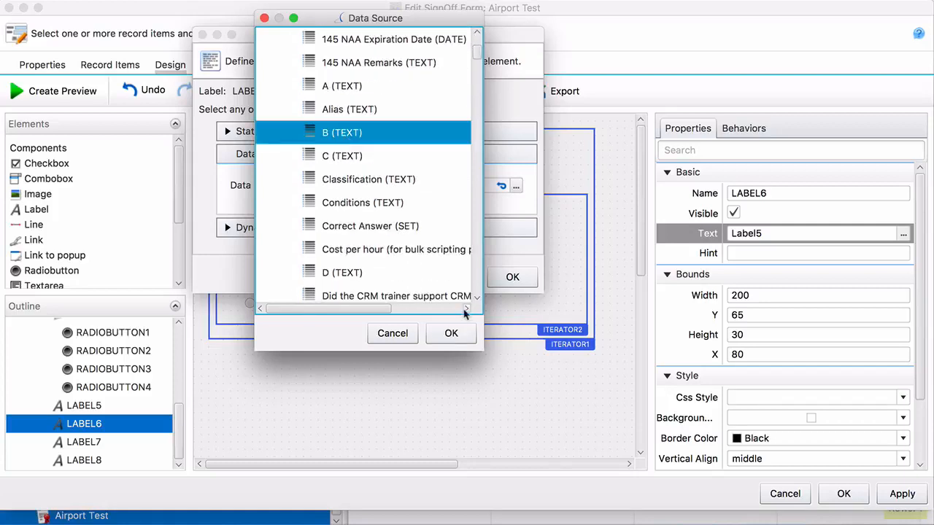
click(451, 332)
click(512, 284)
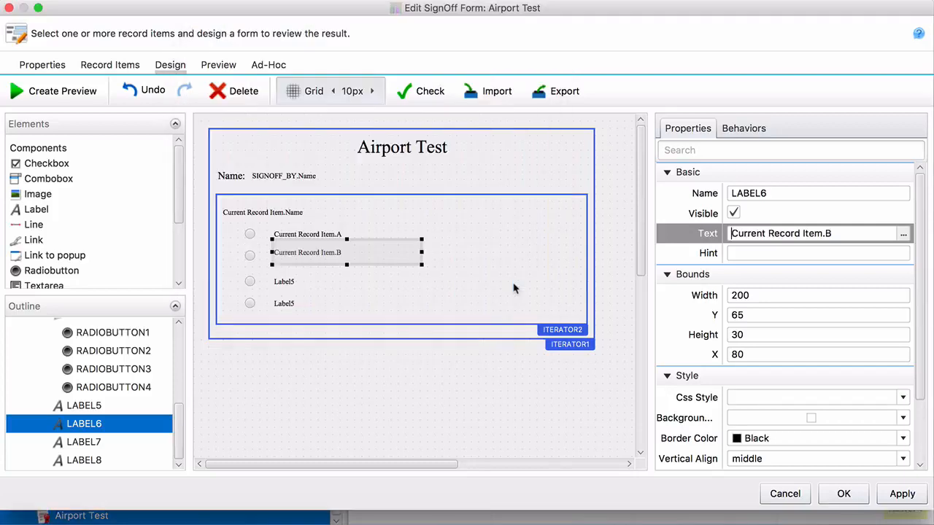
Step: Bind the third answer label's text to Current Record Item.C
click(302, 286)
click(903, 233)
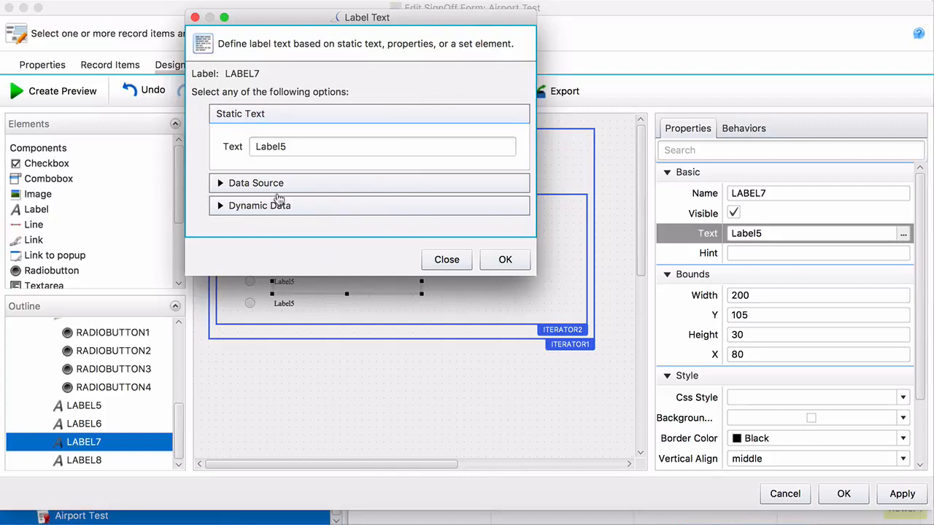
click(284, 188)
click(507, 168)
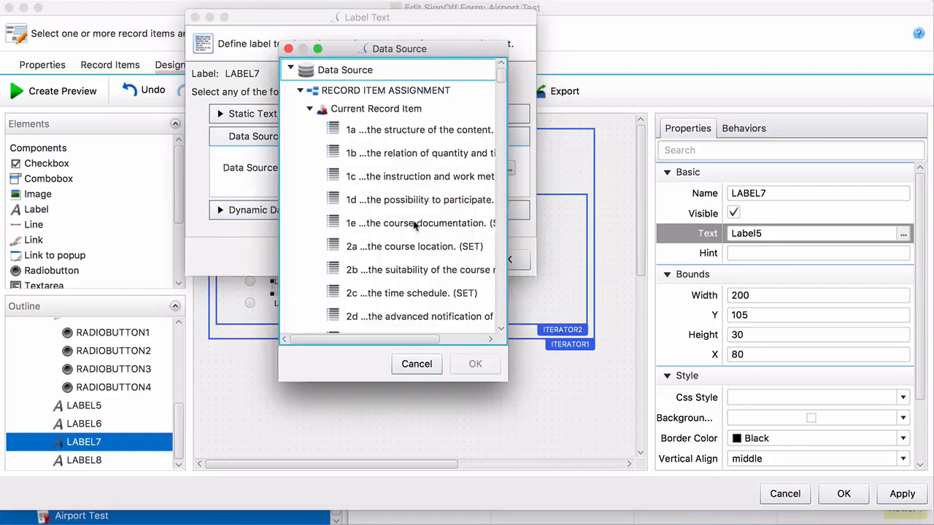
click(302, 92)
scroll(420, 212, down, 10)
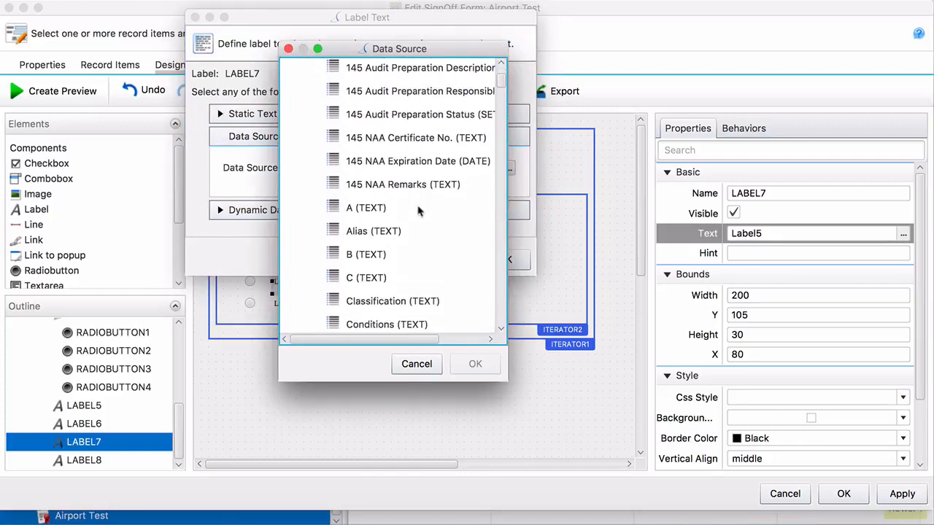
click(376, 243)
click(476, 364)
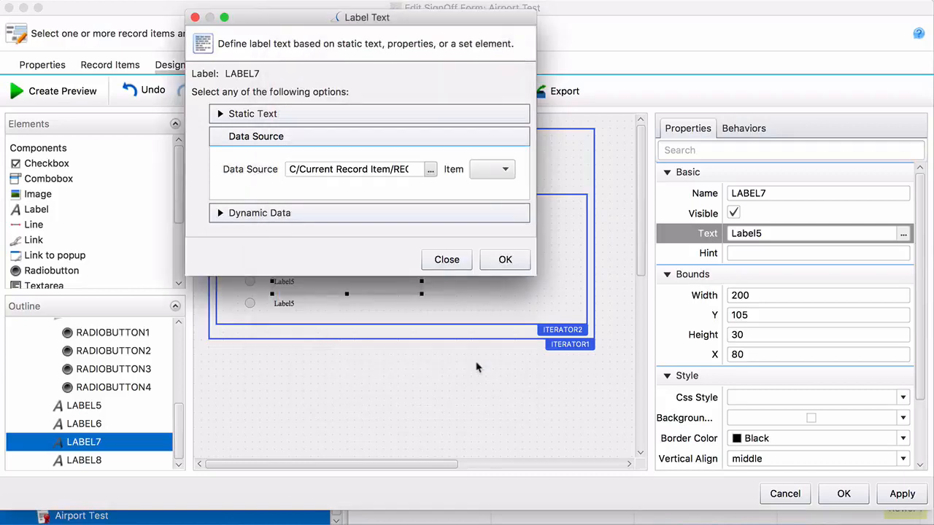
click(515, 267)
Step: Bind the fourth answer label's text to the D (TEXT) field of the current record item
click(332, 304)
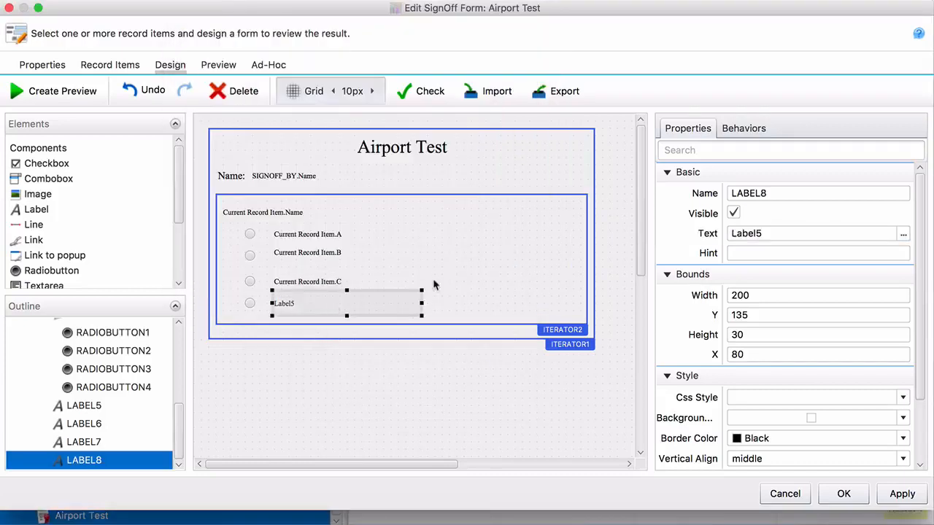
click(903, 233)
click(387, 207)
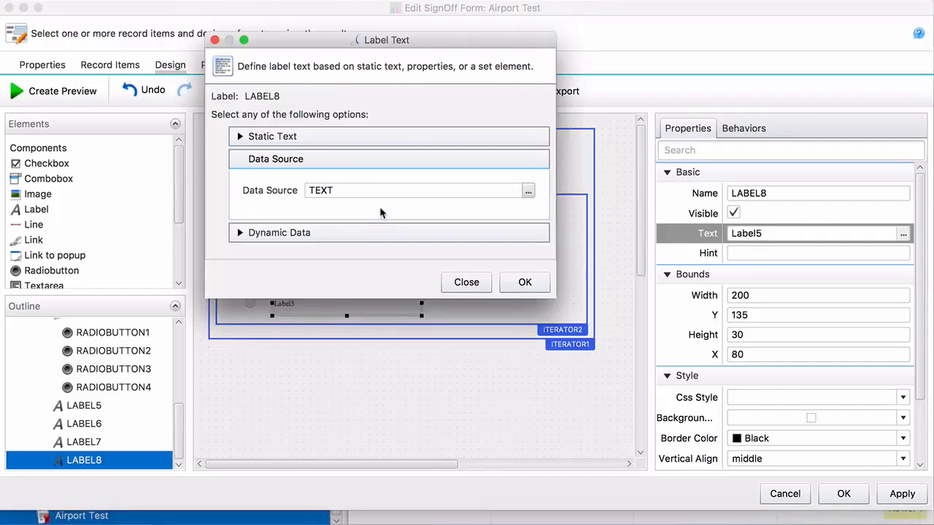
click(529, 191)
scroll(442, 175, down, 3)
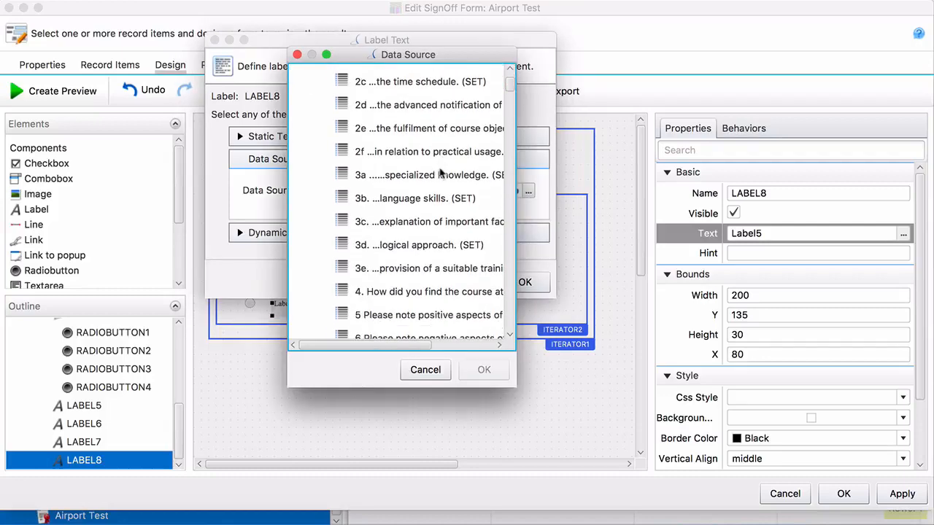
scroll(442, 175, up, 3)
scroll(335, 89, down, 1)
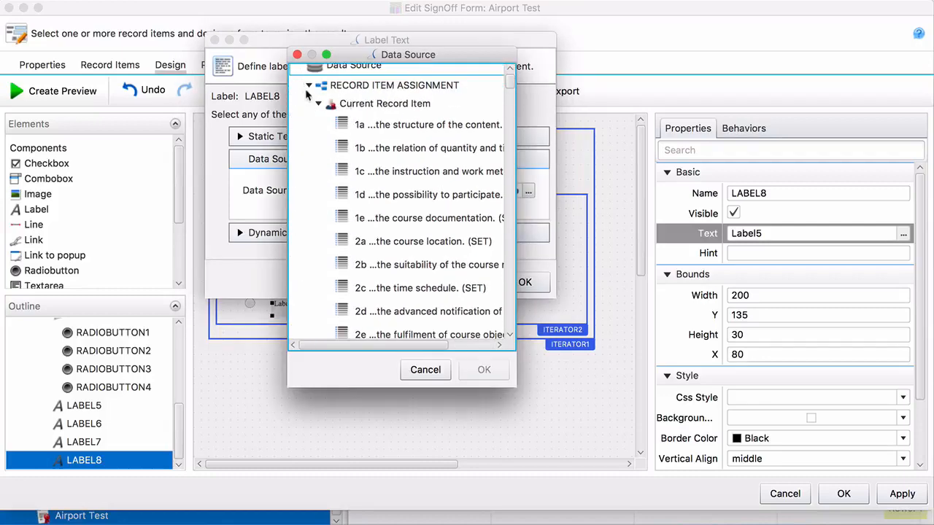
click(309, 85)
scroll(339, 175, down, 10)
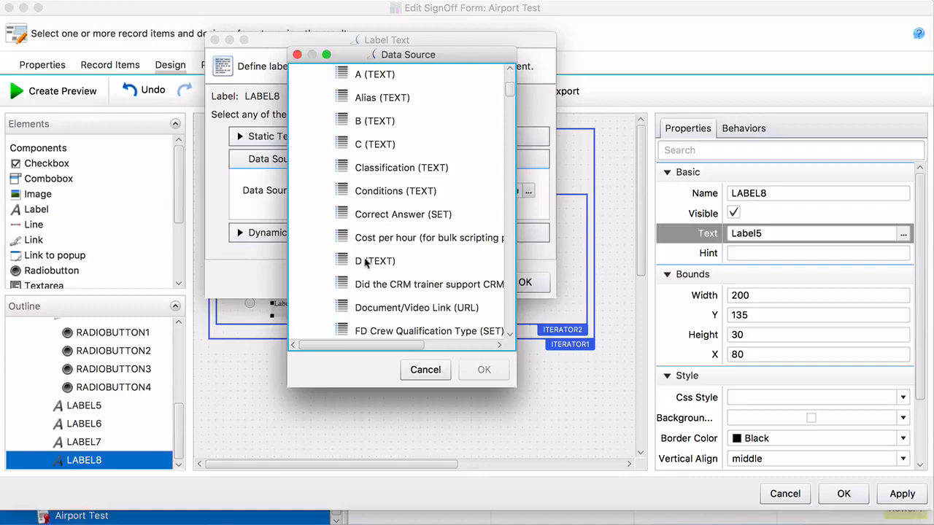
click(367, 263)
click(486, 370)
click(524, 281)
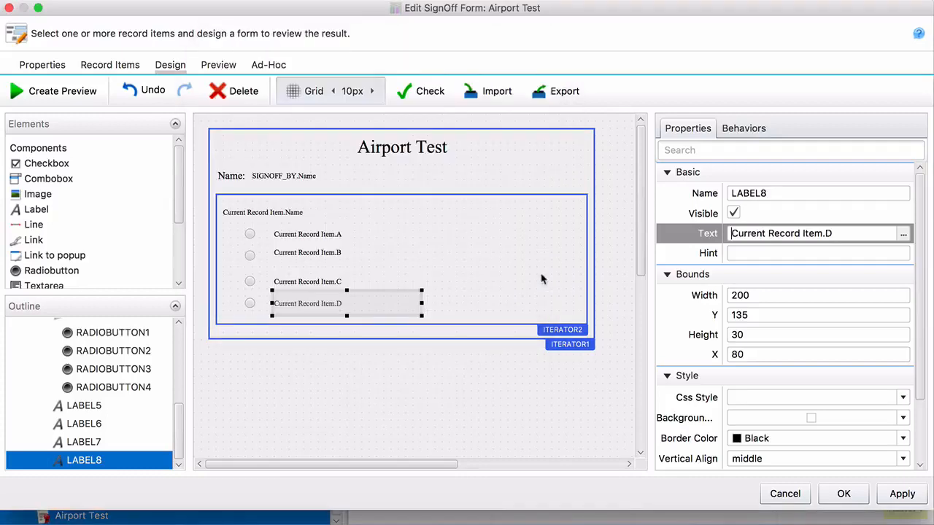
click(357, 356)
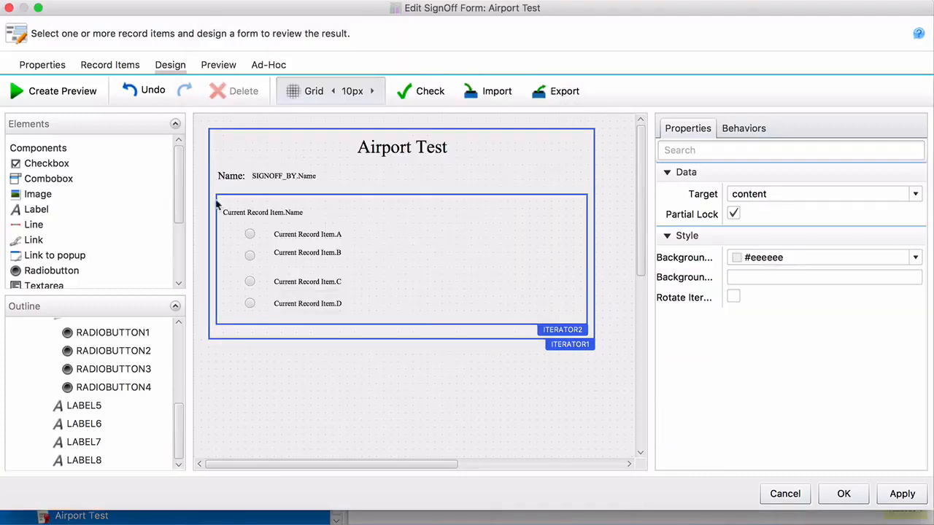
Step: Preview the form, then move the B answer label down one grid step
click(73, 101)
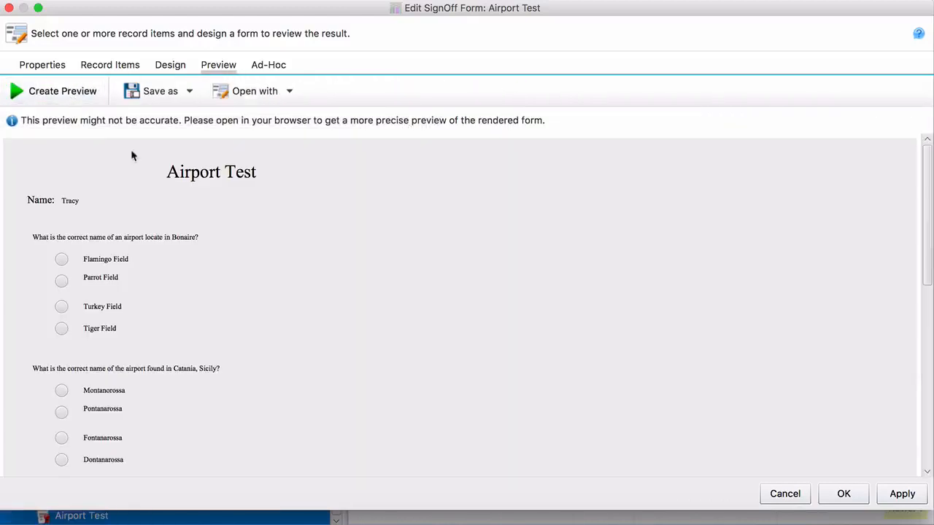
scroll(214, 304, down, 2)
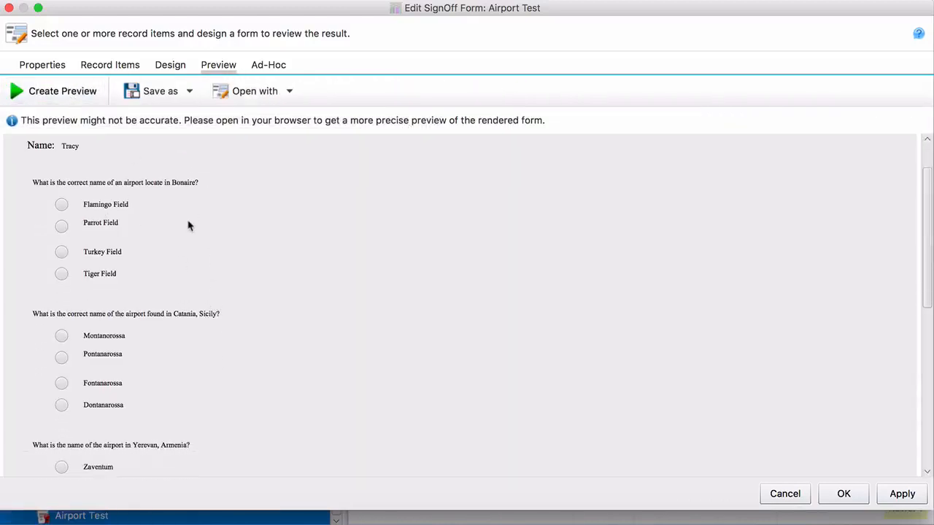
scroll(111, 240, down, 10)
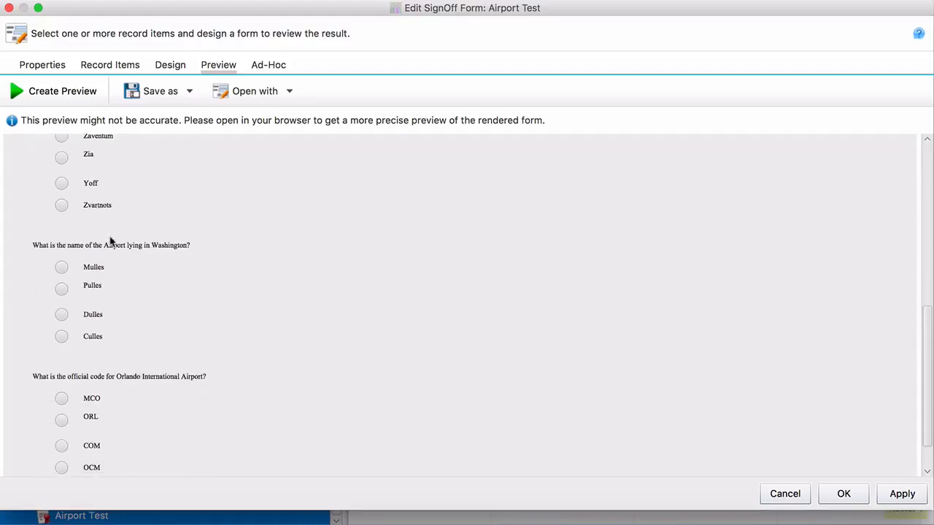
click(171, 66)
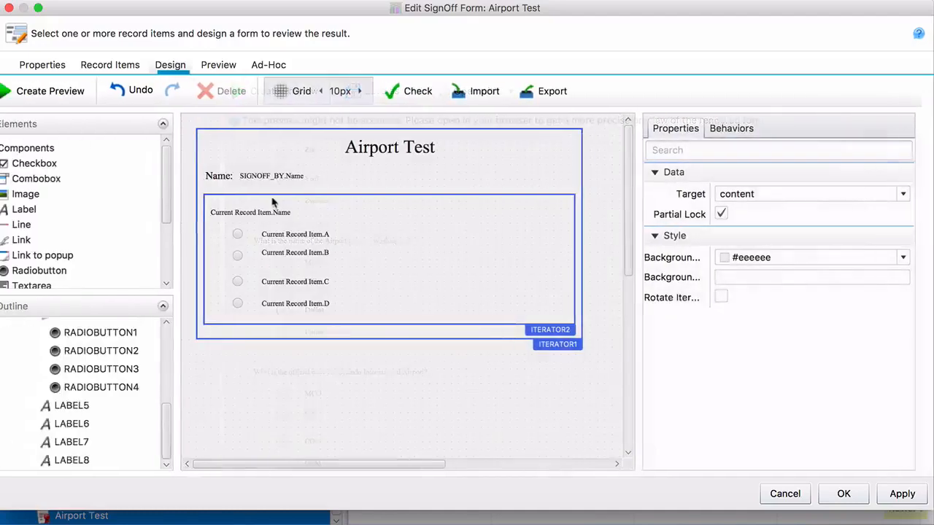
click(324, 254)
key(Down)
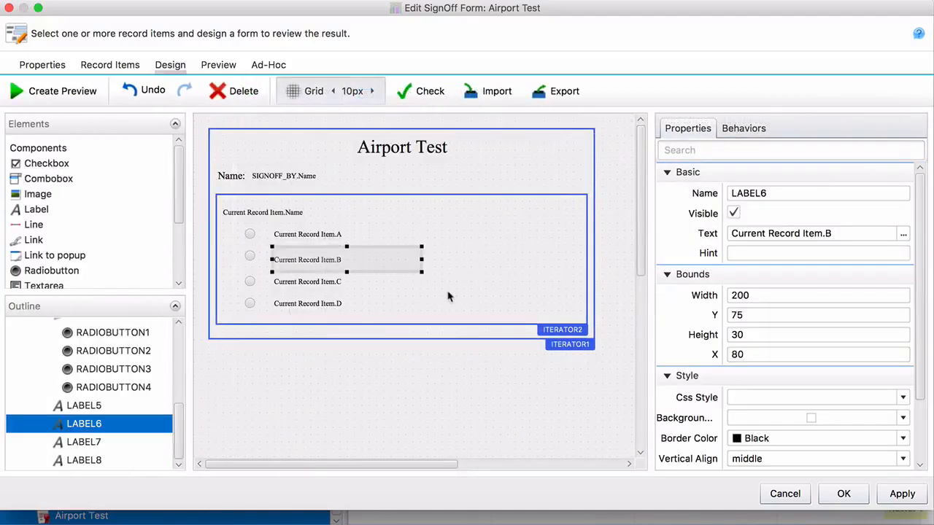
Step: Recheck the preview and accept the Airport Test form changes
click(66, 97)
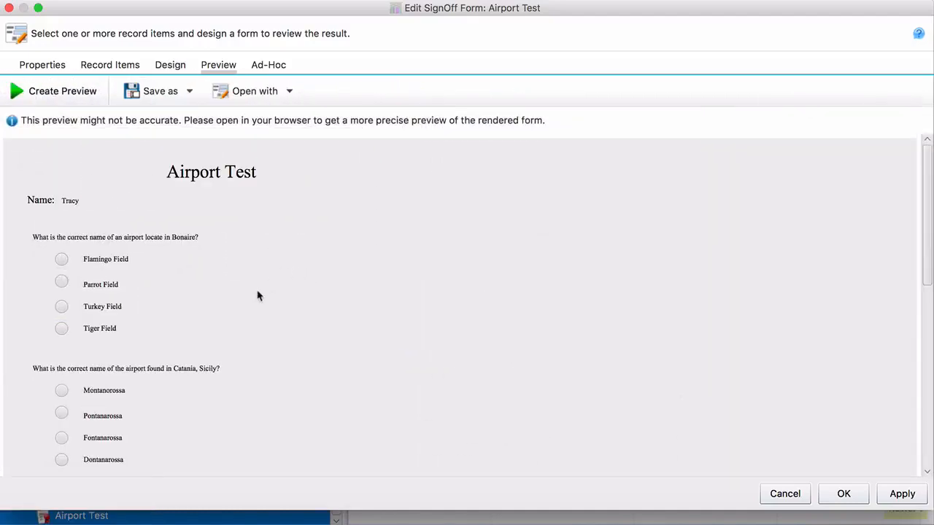
scroll(257, 296, down, 10)
scroll(257, 295, up, 10)
click(846, 494)
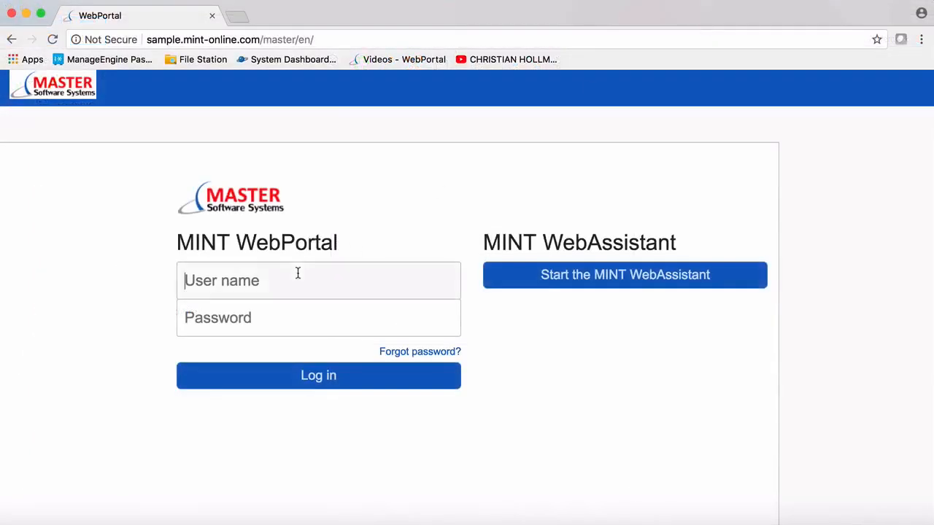
Step: Sign in to MINT WebPortal with the account user name and password
text(demo)
key(Tab)
text(d)
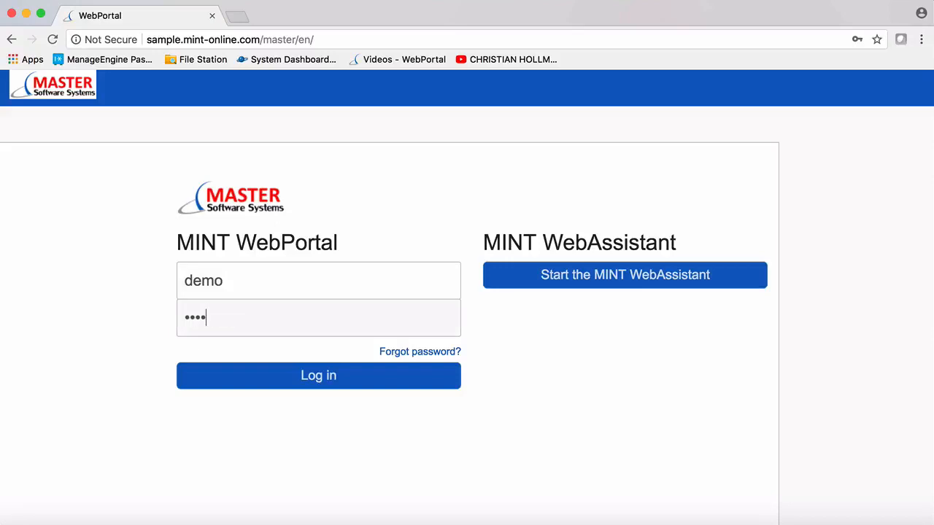
key(Return)
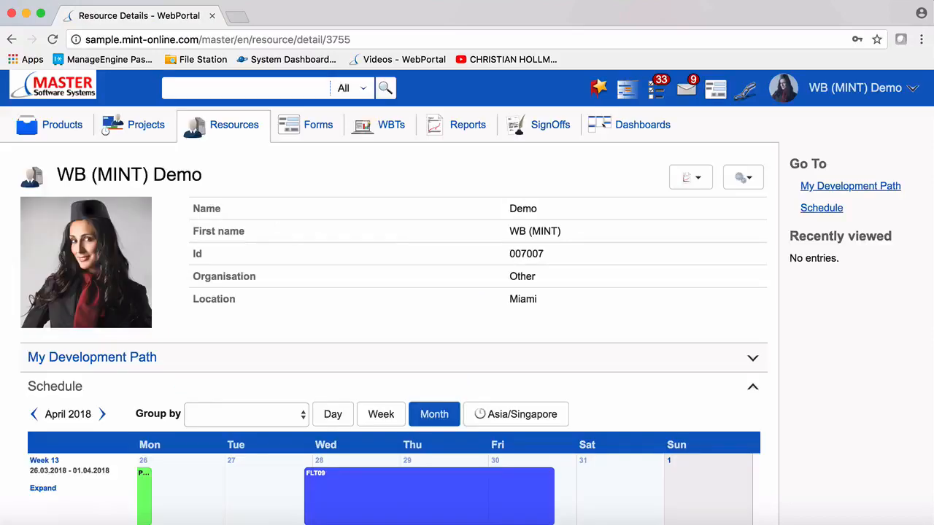
Step: Filter the Forms list by 'test' and open the Airport Test form
click(319, 126)
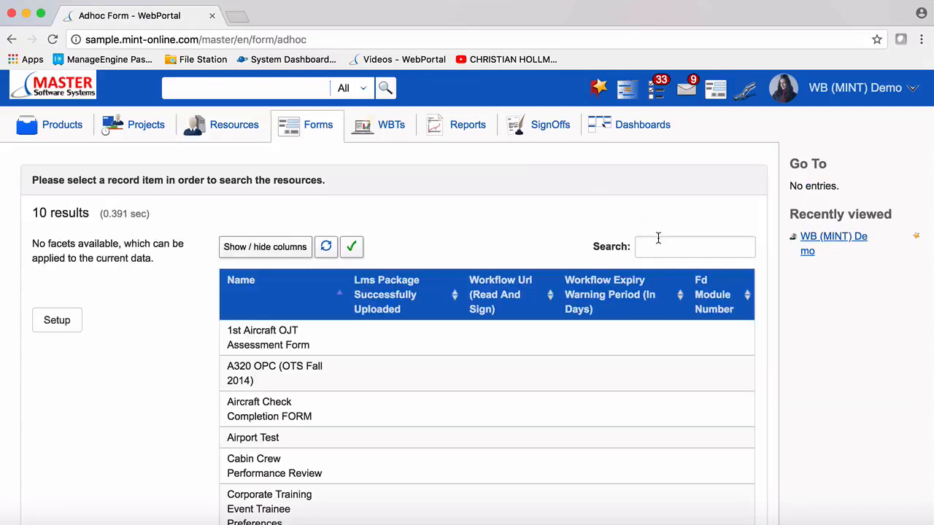
click(659, 245)
text(test)
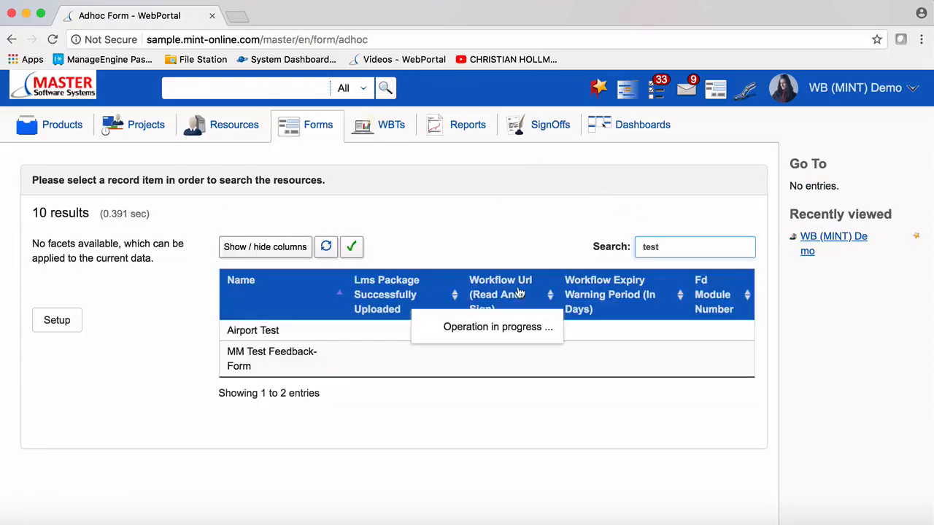
click(263, 332)
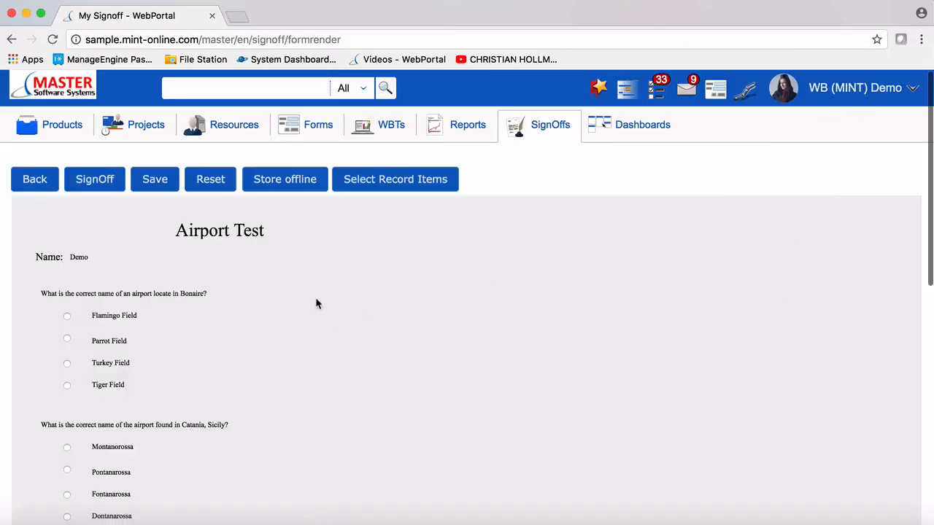
Step: Answer Flamingo Field, Pontanarossa and Pulles, then sign off the Airport Test form
scroll(316, 302, down, 3)
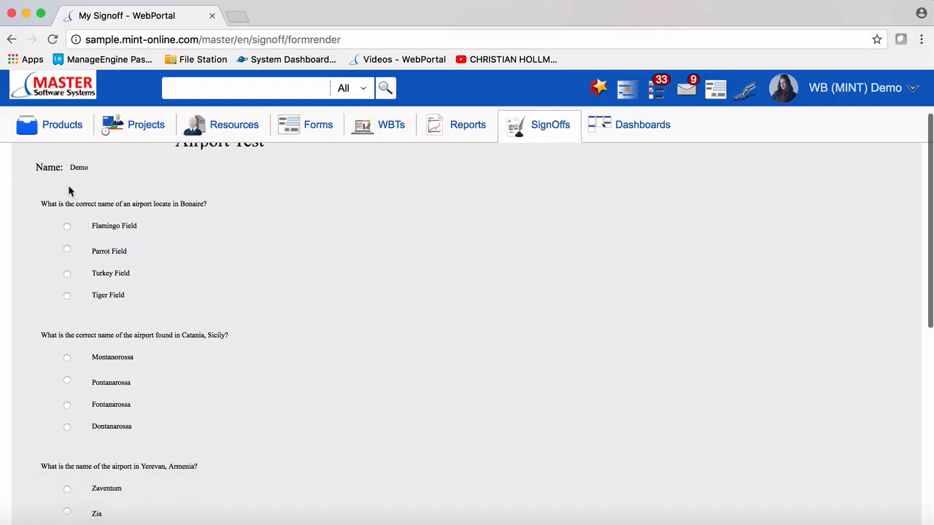
scroll(97, 236, down, 1)
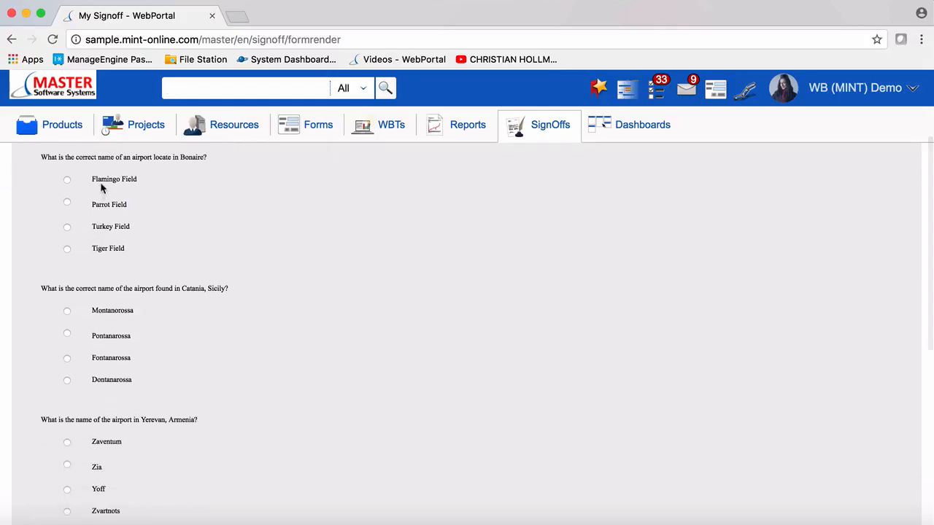
click(67, 180)
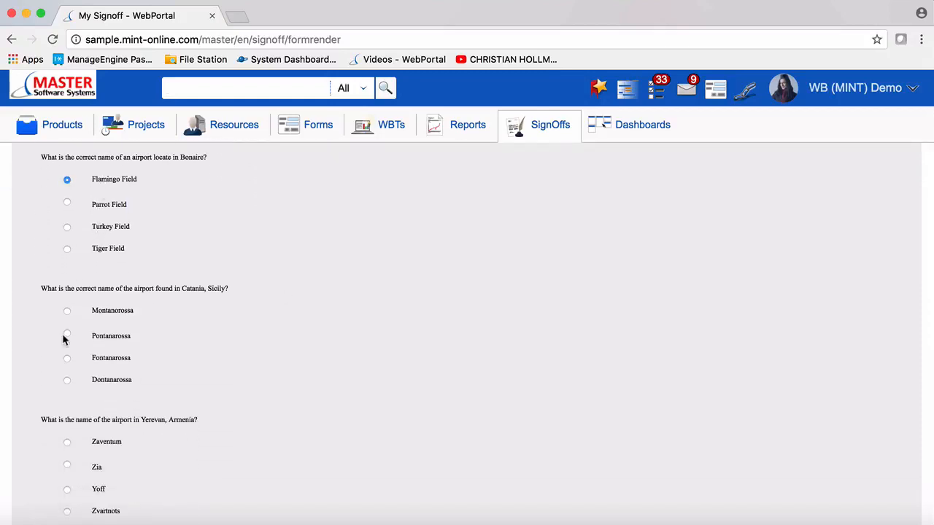
click(67, 335)
scroll(67, 338, down, 3)
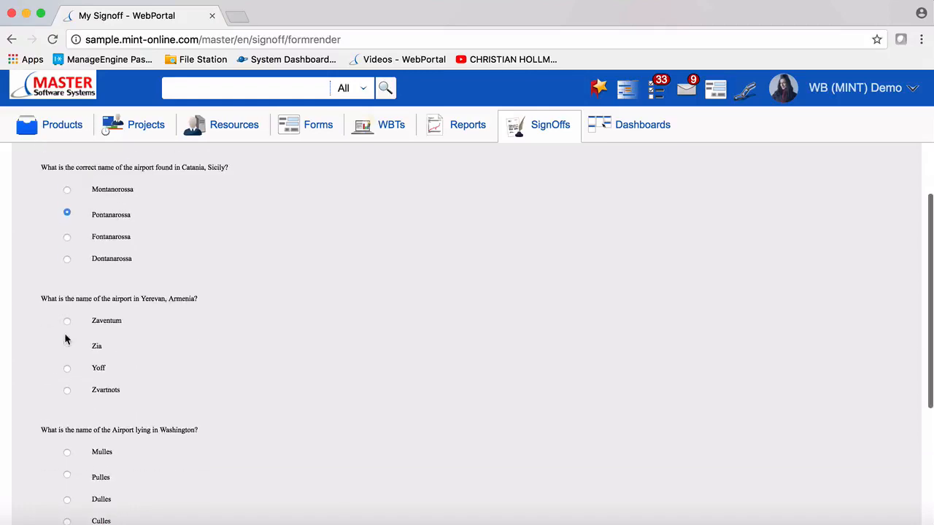
scroll(73, 357, down, 2)
click(67, 385)
scroll(66, 386, down, 4)
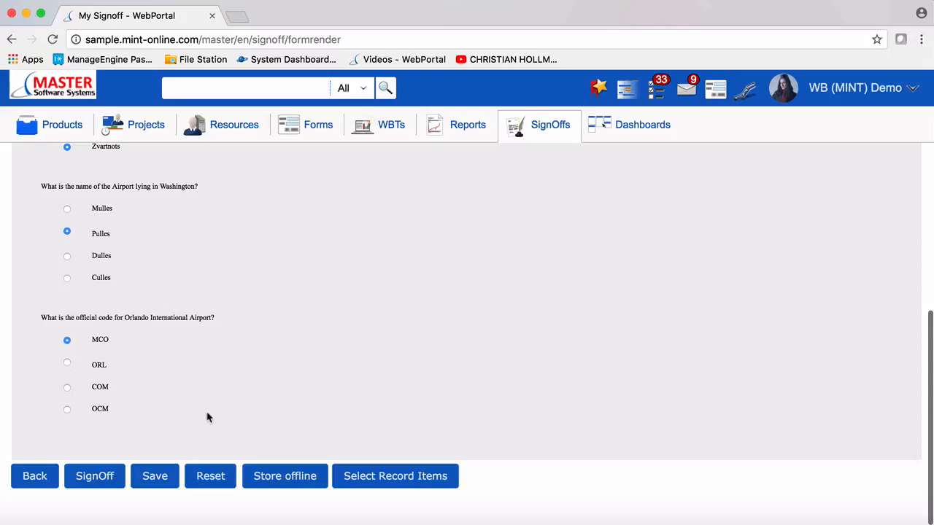
click(104, 475)
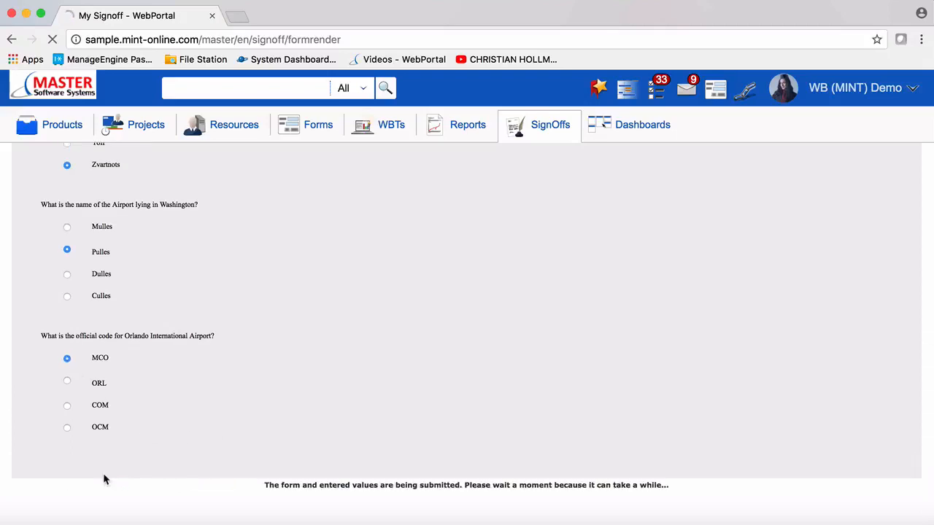